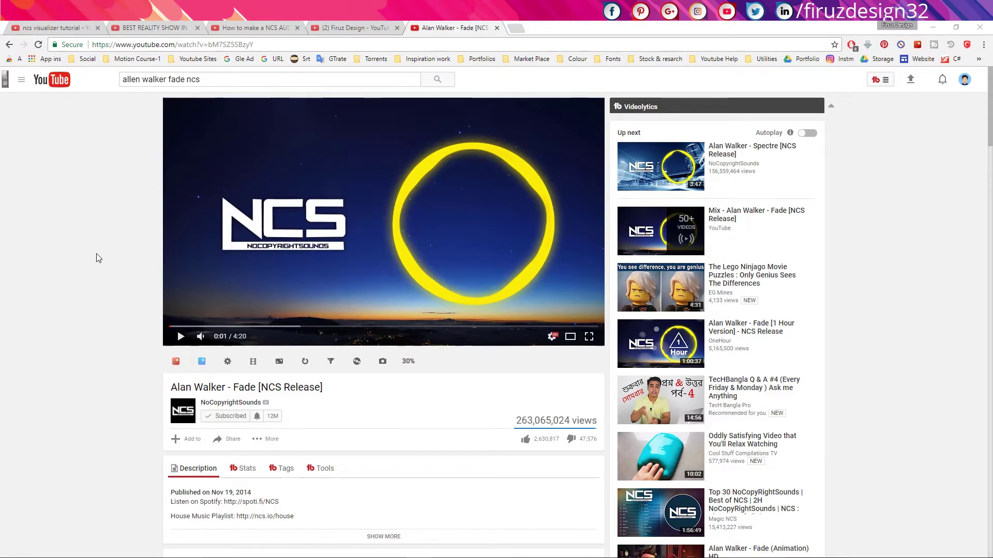
# Watch the NCS ring visualizer full screen, playing and pausing it, then exit full screen.
pyautogui.doubleClick(216, 185)
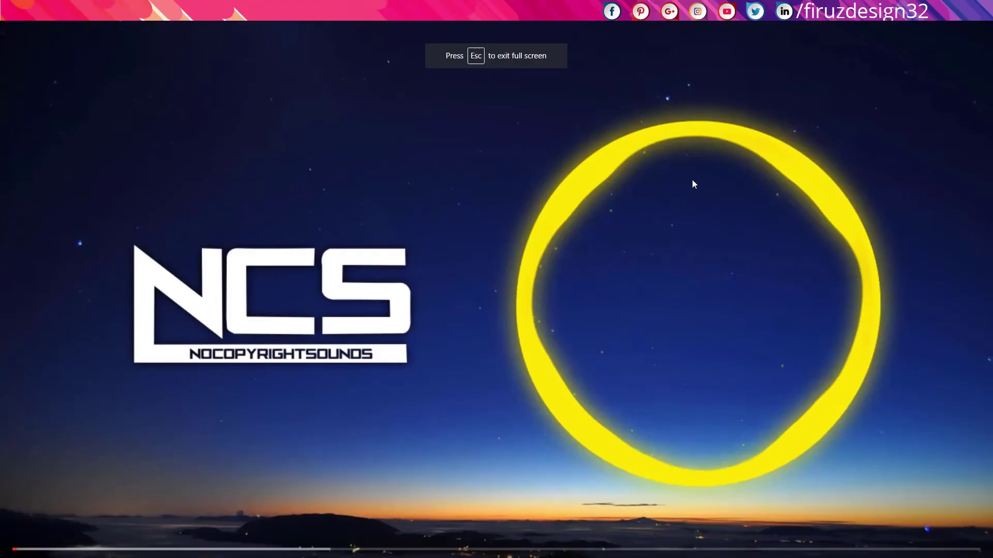
pyautogui.click(578, 331)
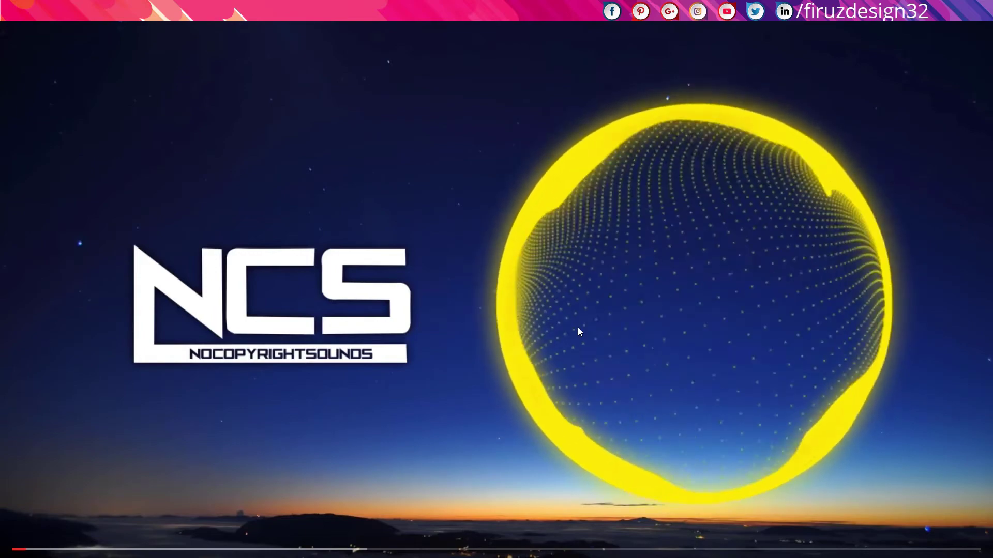
pyautogui.click(578, 327)
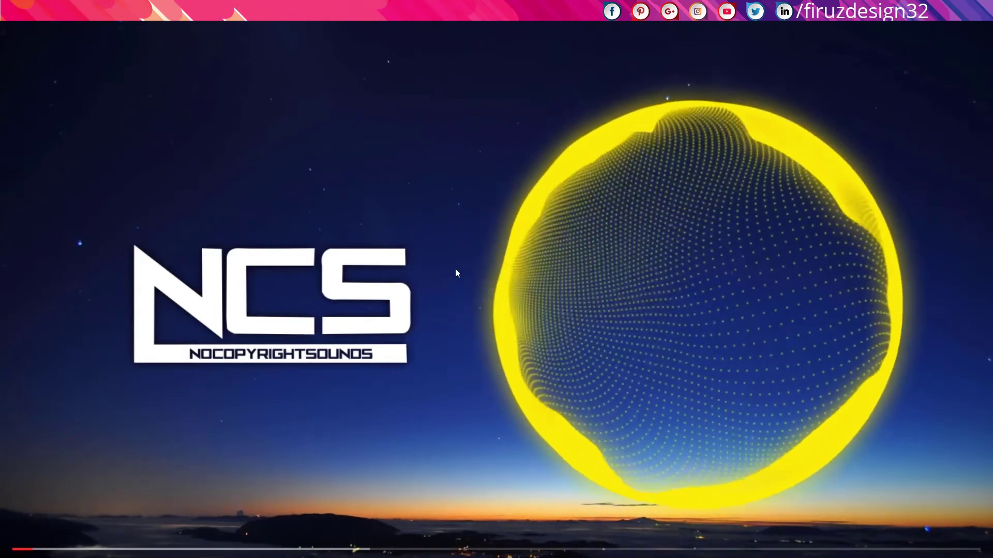
pyautogui.doubleClick(455, 268)
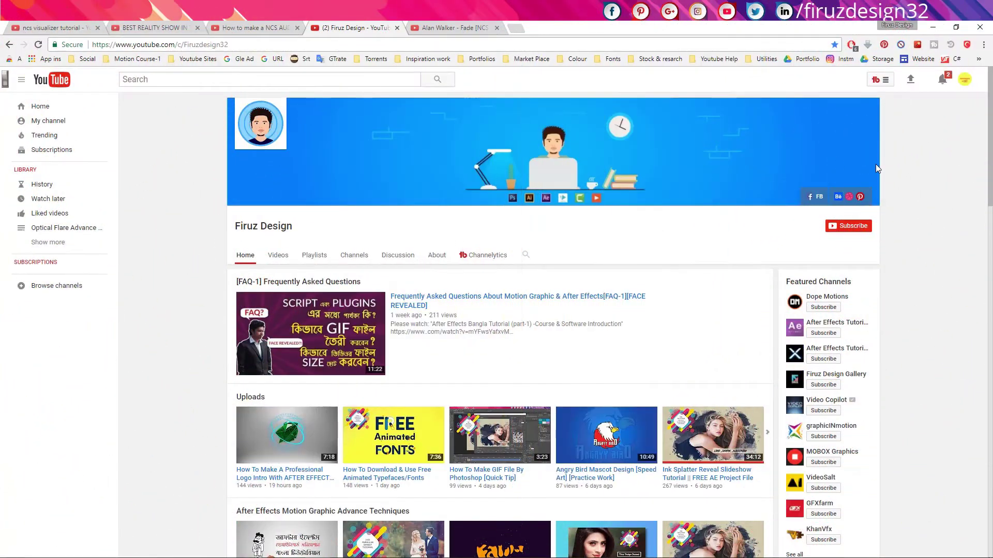
# Subscribe to the channel with all notifications enabled, then switch to After Effects.
pyautogui.click(848, 226)
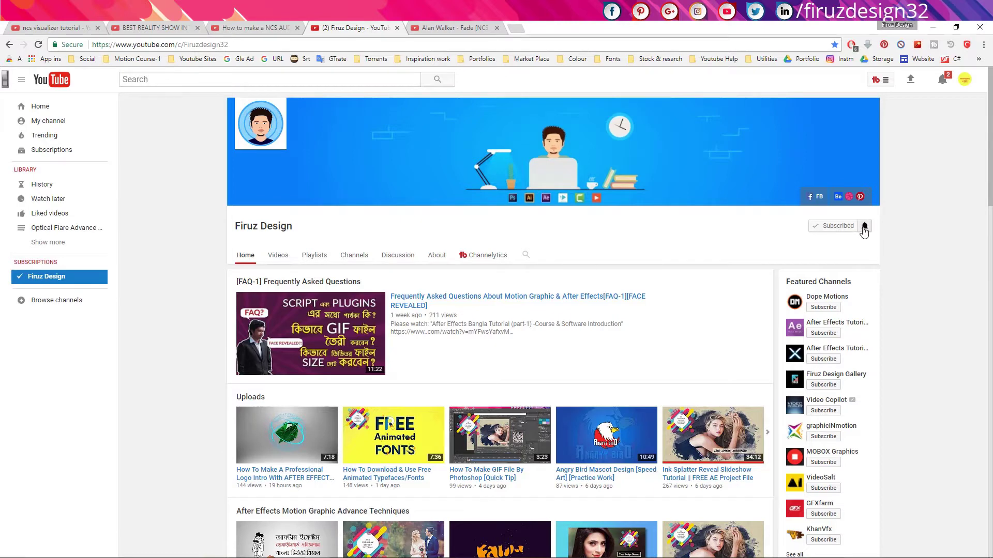
pyautogui.click(863, 228)
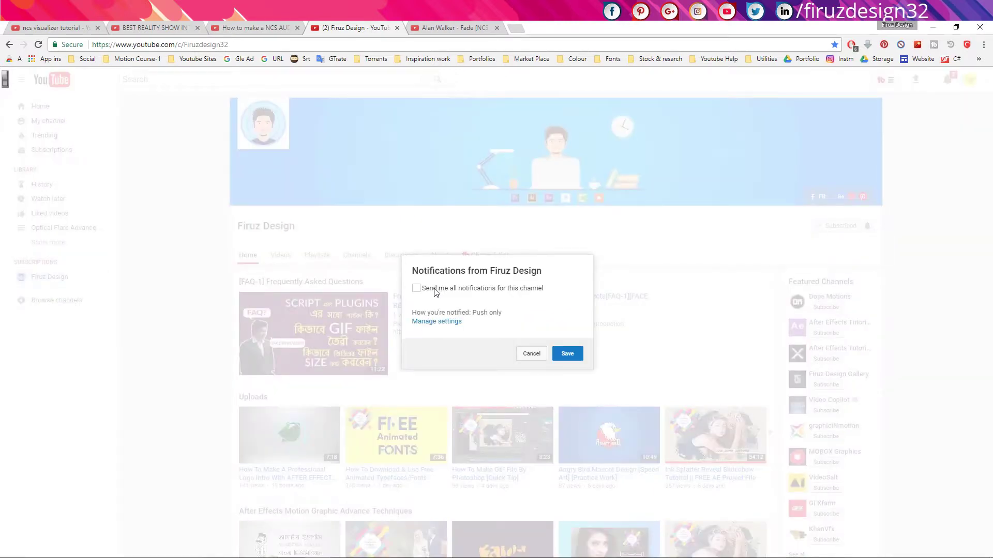
pyautogui.click(434, 290)
pyautogui.click(569, 353)
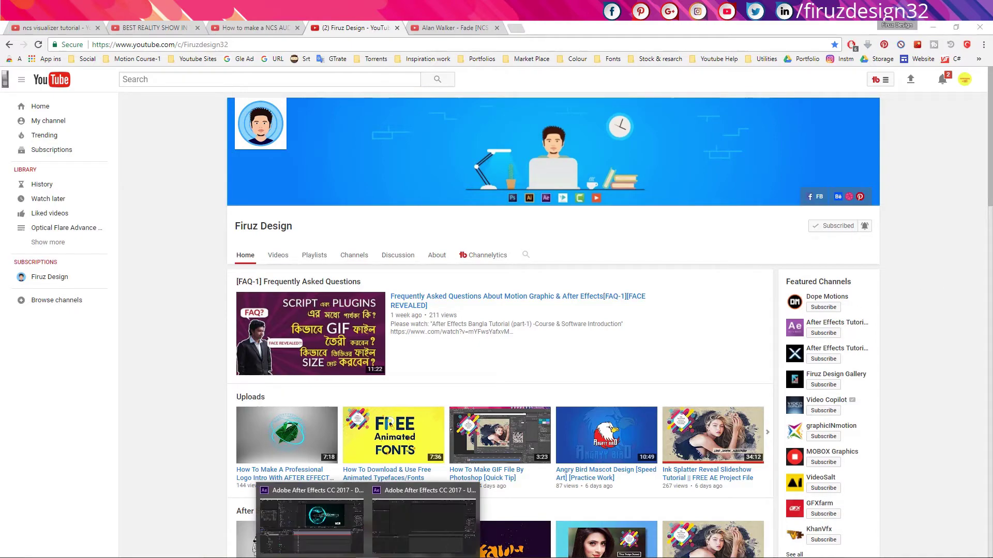
pyautogui.click(407, 541)
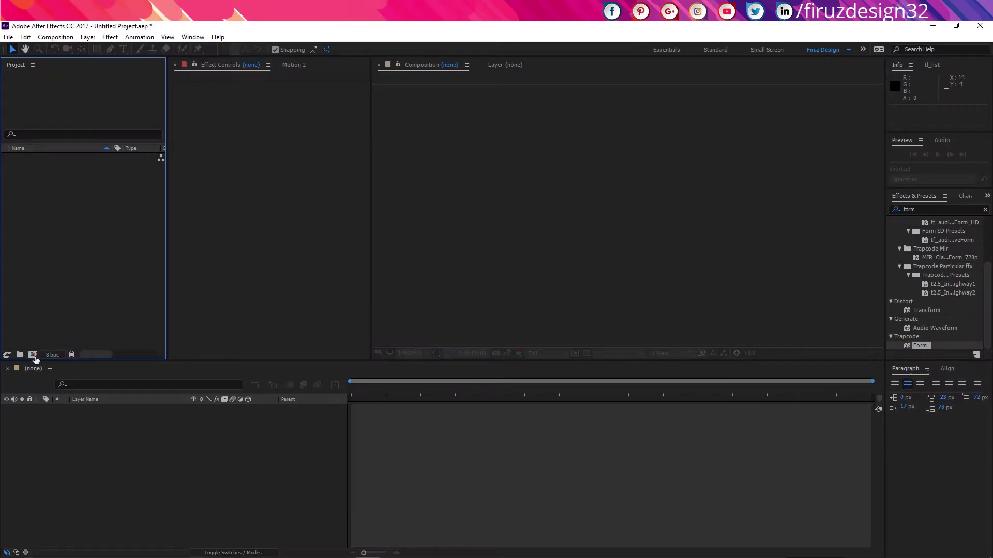
# Create a new composition named Main and deselect it in the Project panel.
pyautogui.click(33, 355)
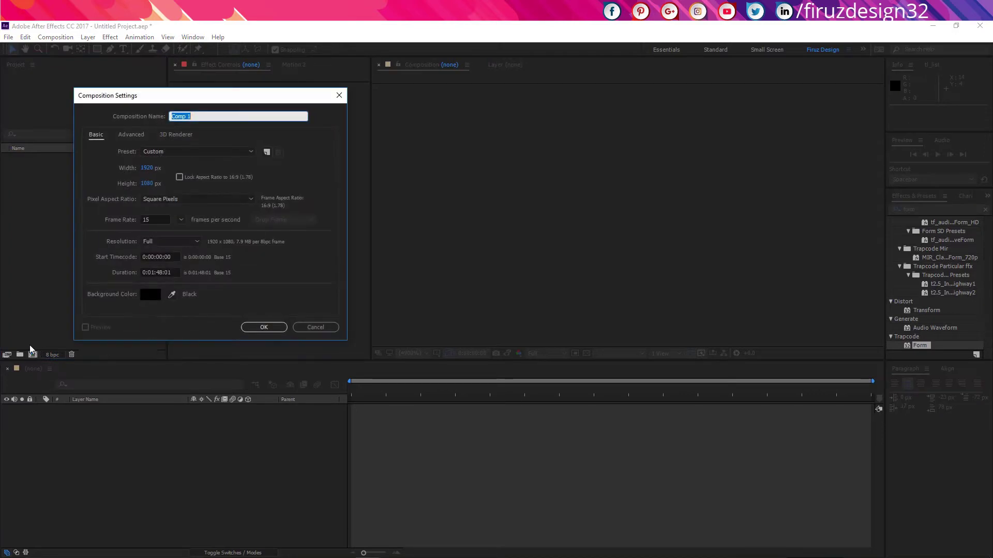
pyautogui.write('Main')
pyautogui.press('Return')
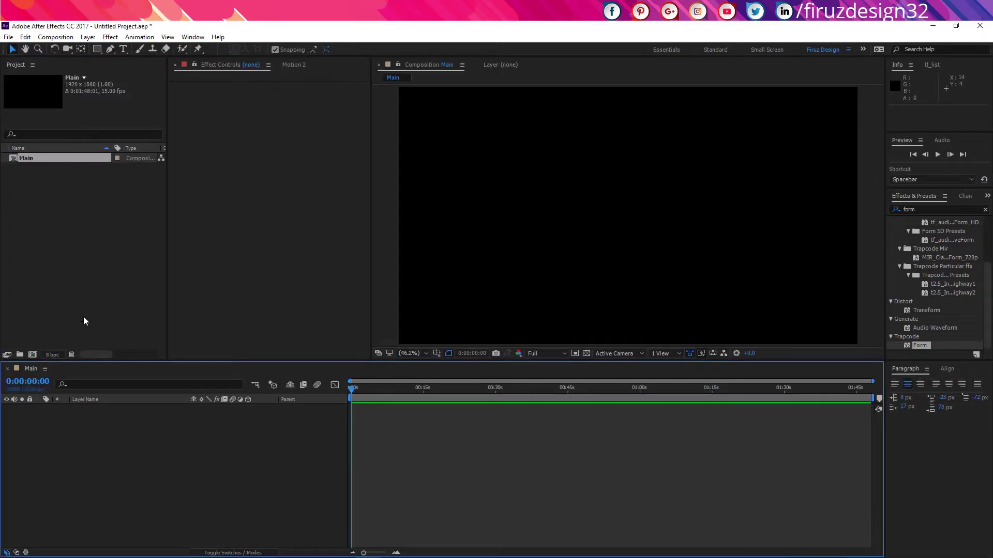
pyautogui.click(106, 316)
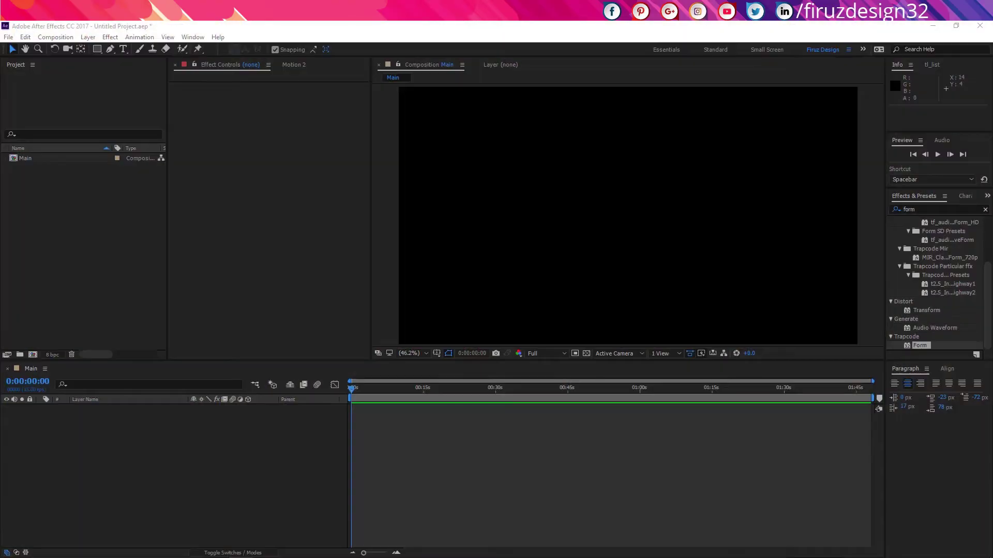
pyautogui.hotkey('alt', 'Tab')
# Drag the Alan Walker Fade MP3 and logo-license.png, without the PSD, into the Project panel.
pyautogui.click(433, 225)
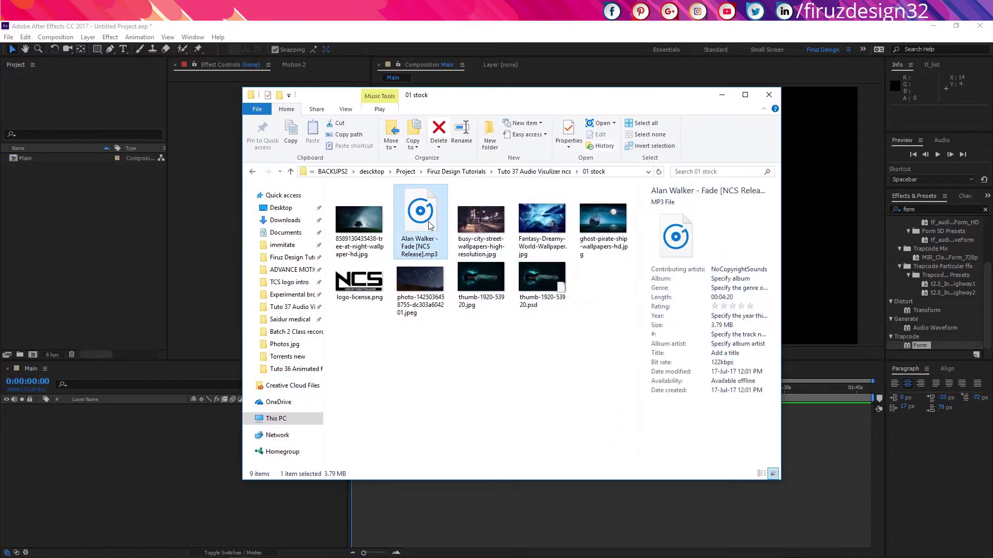
pyautogui.keyDown('ctrl'); pyautogui.click(359, 283); pyautogui.keyUp('ctrl')
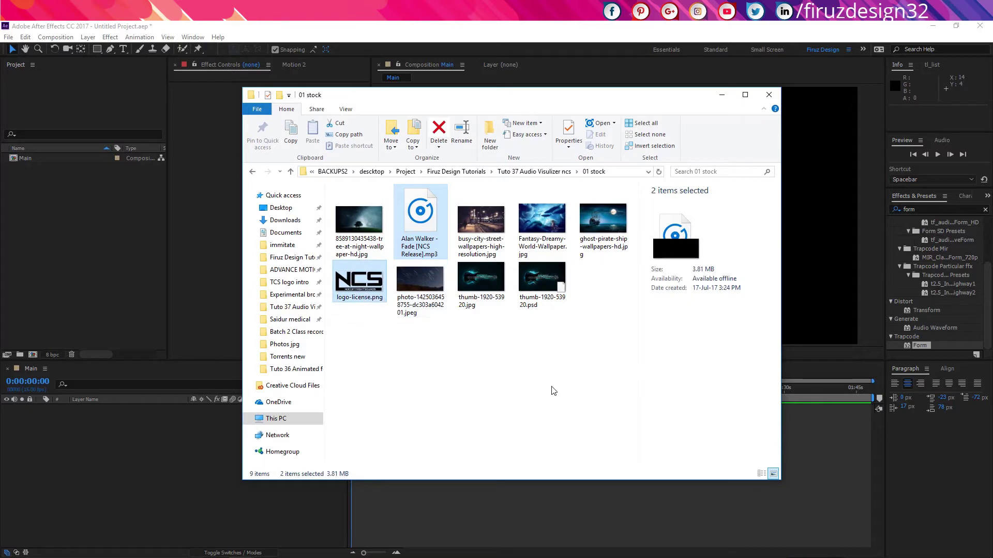
pyautogui.keyDown('ctrl'); pyautogui.click(533, 292); pyautogui.keyUp('ctrl')
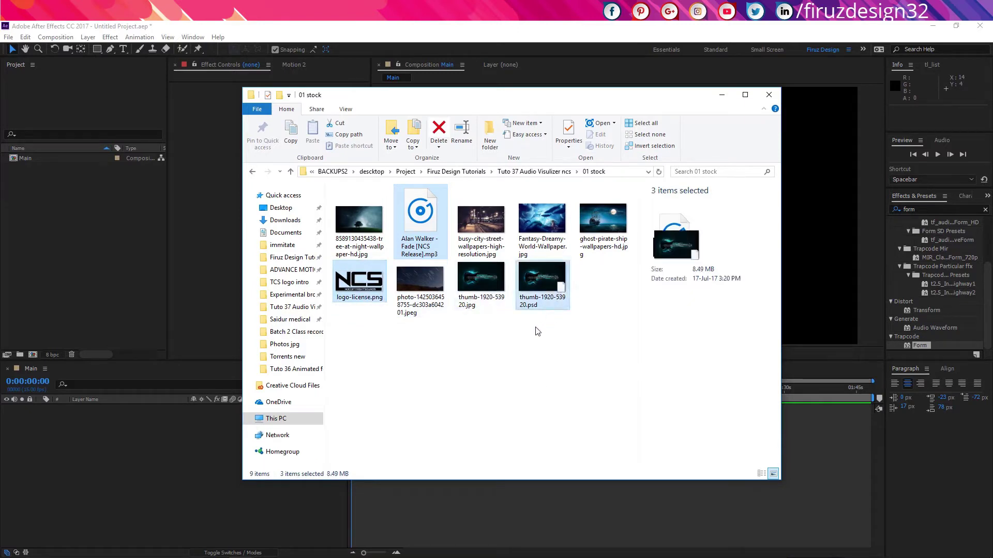
pyautogui.moveTo(547, 284); pyautogui.dragTo(549, 334)
pyautogui.keyDown('ctrl'); pyautogui.click(547, 292); pyautogui.keyUp('ctrl')
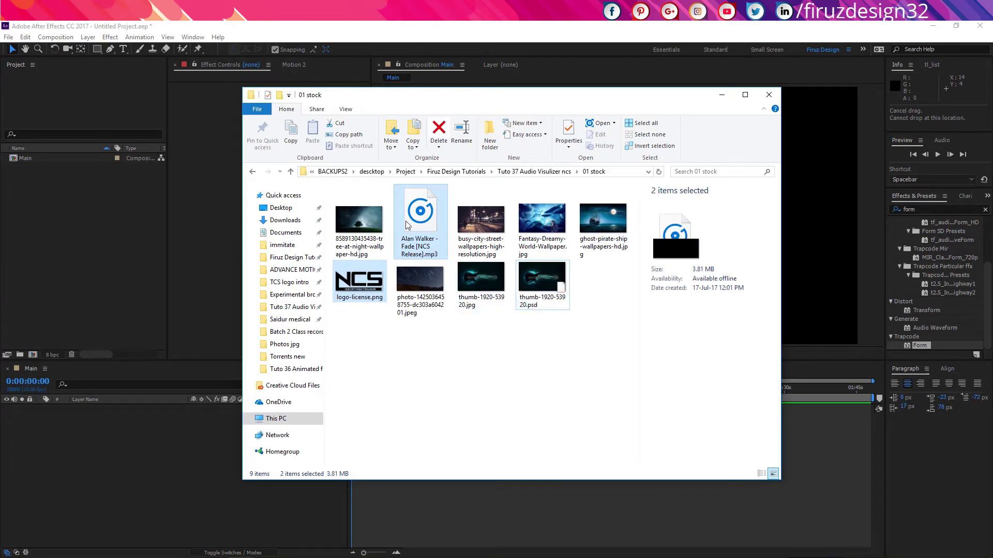
pyautogui.moveTo(433, 215); pyautogui.dragTo(90, 273)
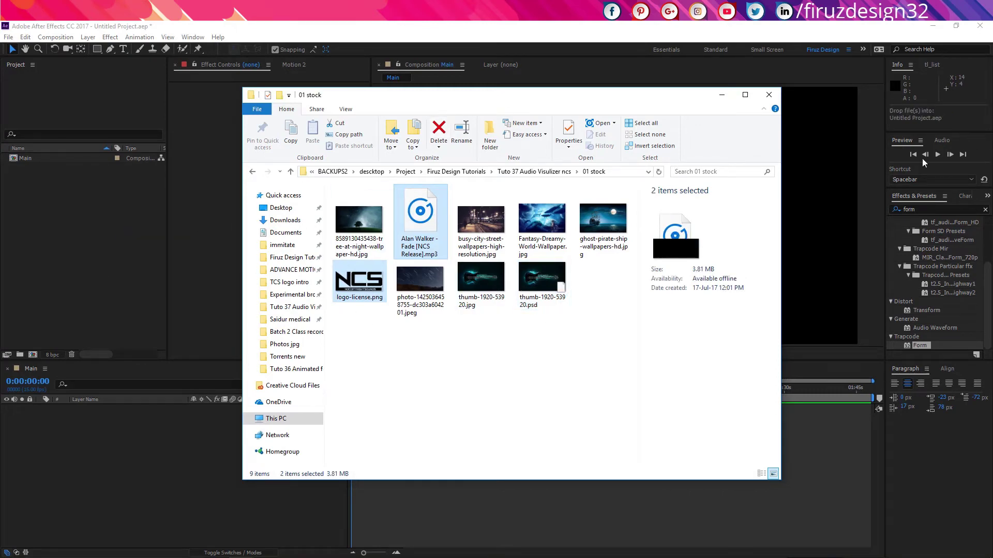
pyautogui.click(275, 546)
pyautogui.moveTo(273, 543)
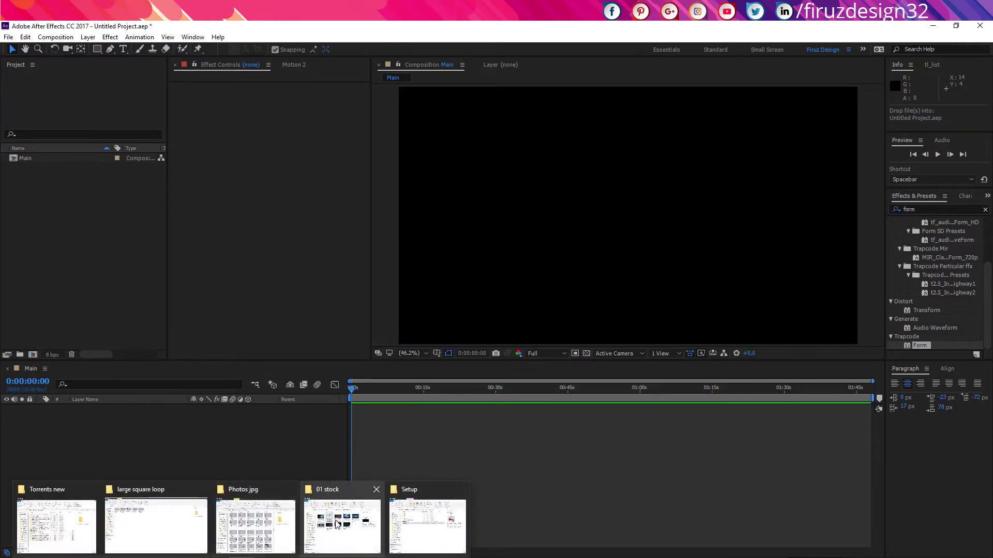
pyautogui.click(343, 520)
pyautogui.moveTo(544, 296); pyautogui.dragTo(580, 304)
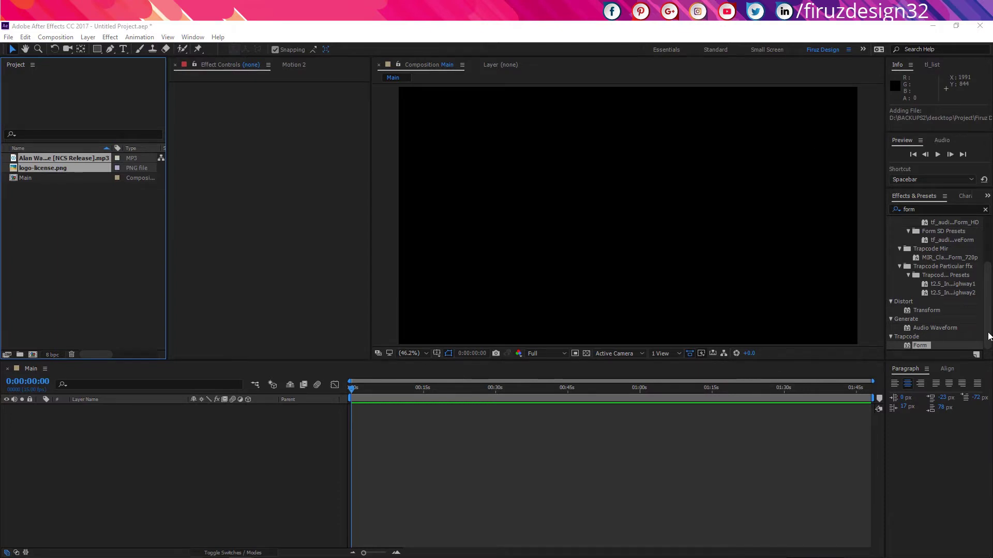
# Import thumb-1920-53920.psd as Composition - Retain Layer Sizes.
pyautogui.click(60, 267)
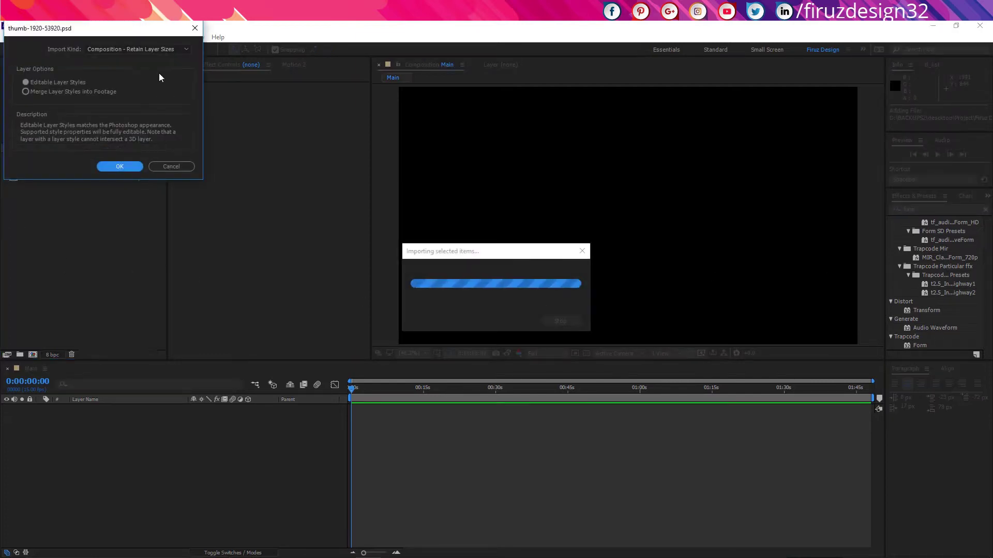
pyautogui.click(158, 49)
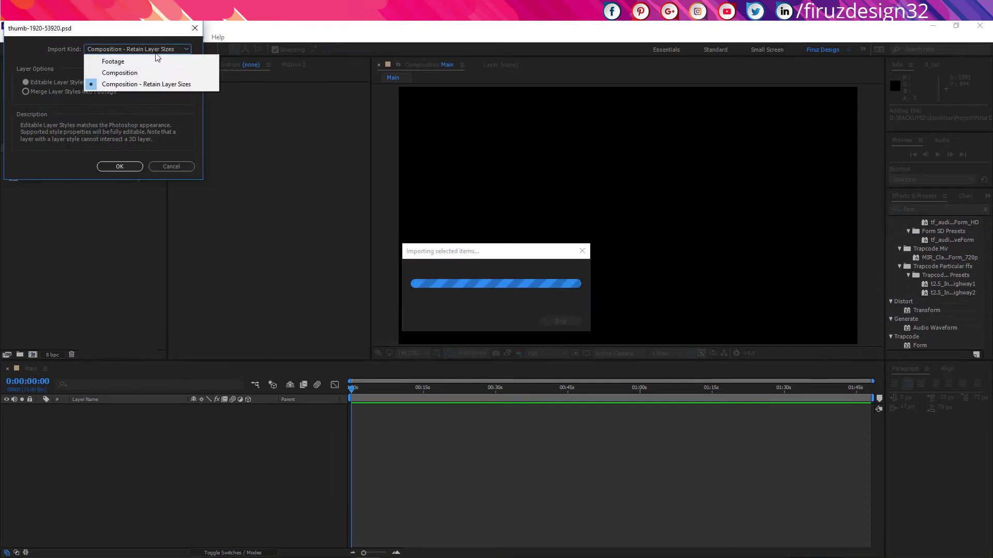
pyautogui.click(154, 84)
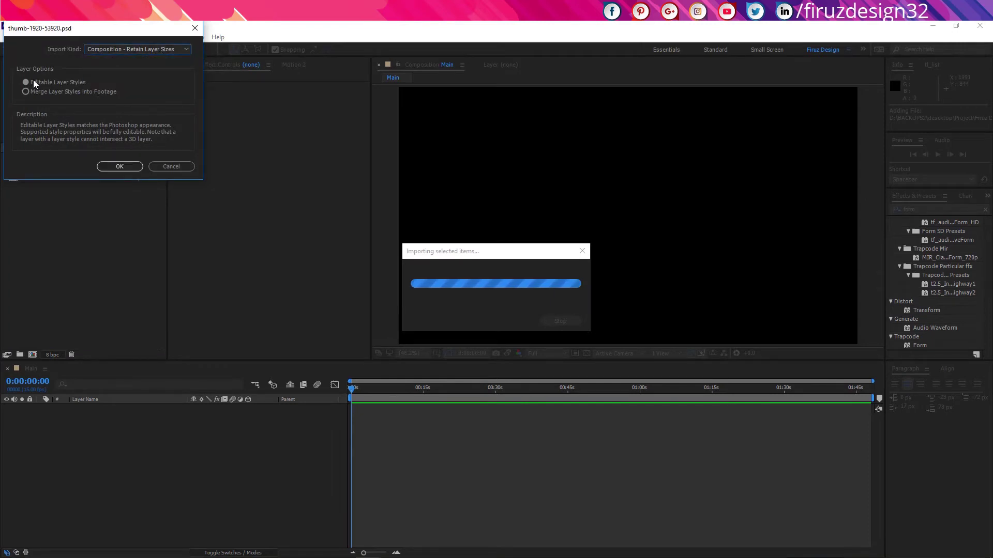
pyautogui.click(120, 166)
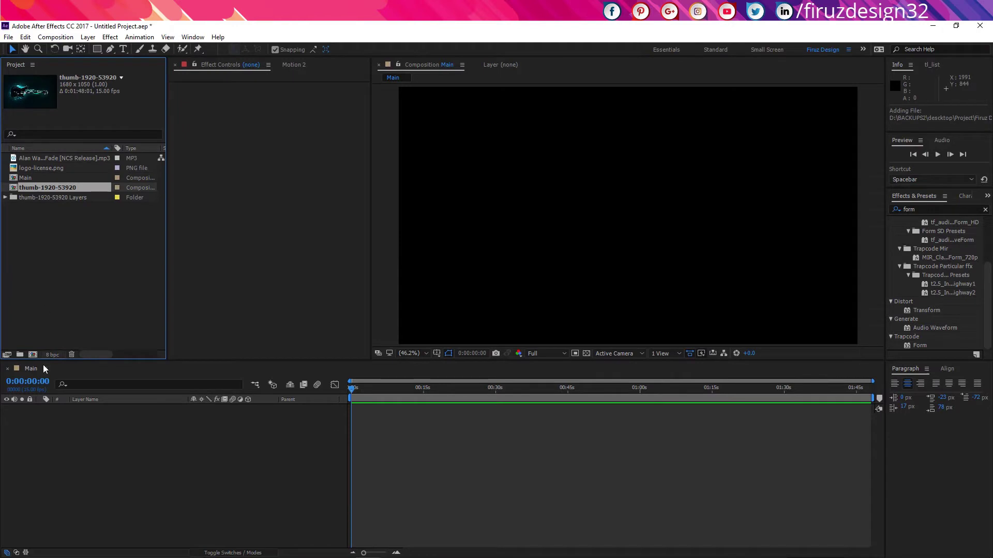
# Add the thumb-1920-53920 comp to Main and inspect the Layer 0 items in its folder.
pyautogui.moveTo(50, 191); pyautogui.dragTo(90, 443)
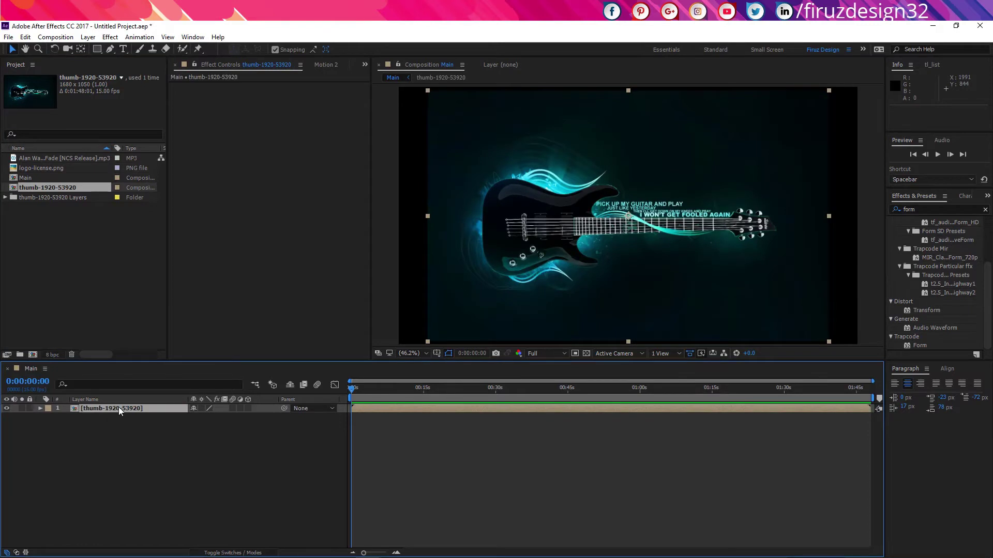
pyautogui.click(5, 199)
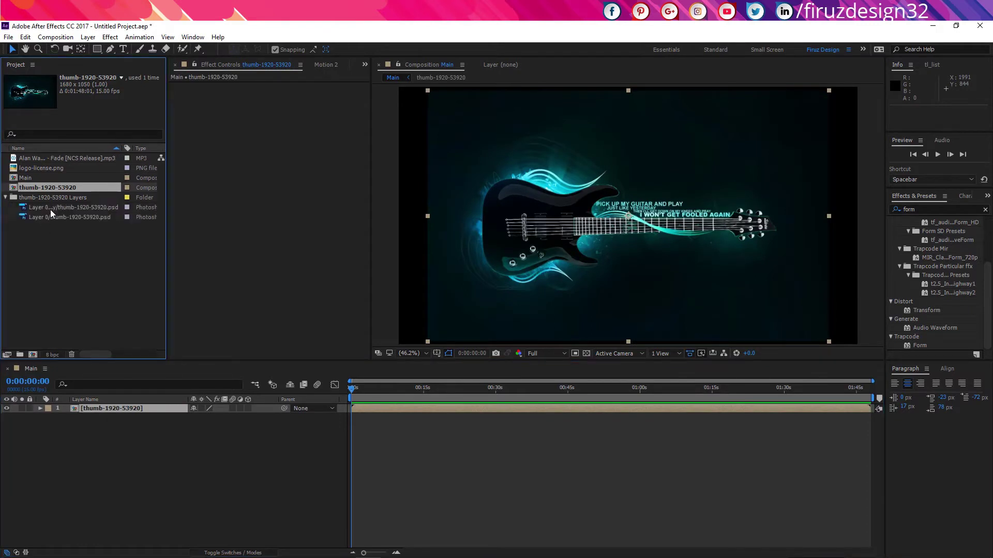
pyautogui.click(59, 209)
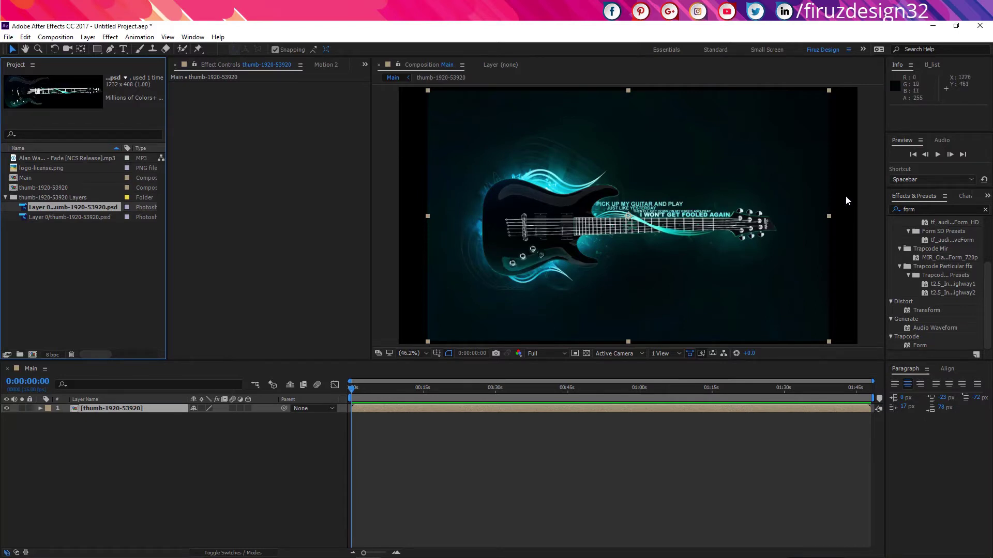
pyautogui.click(67, 217)
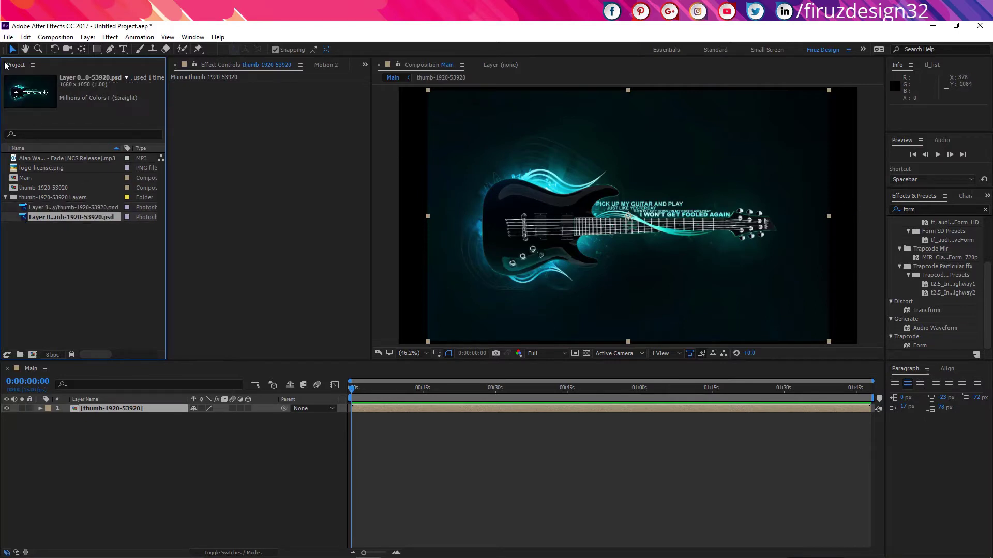
# In the precomp, compare the layers and leave only Layer 0's glowing guitar visible.
pyautogui.doubleClick(151, 408)
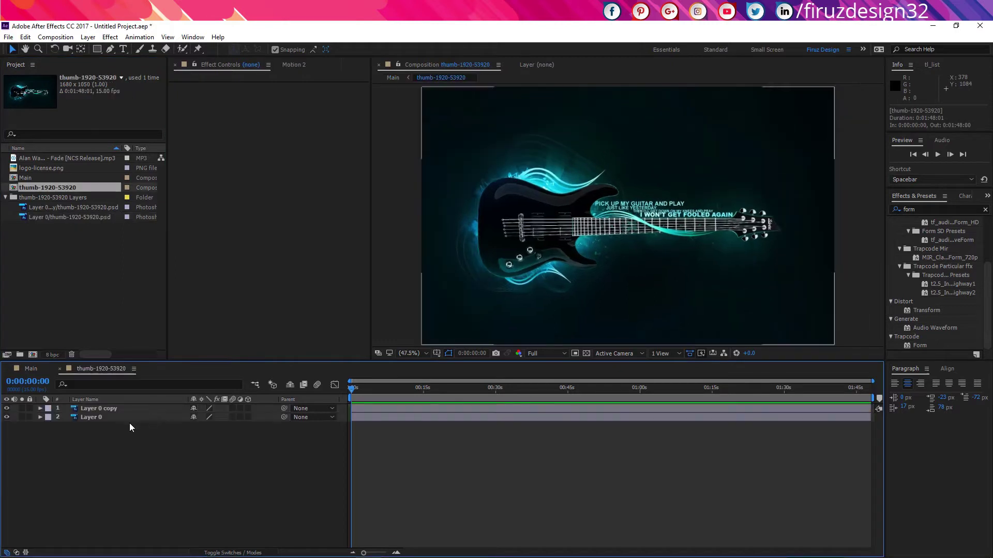
pyautogui.click(7, 417)
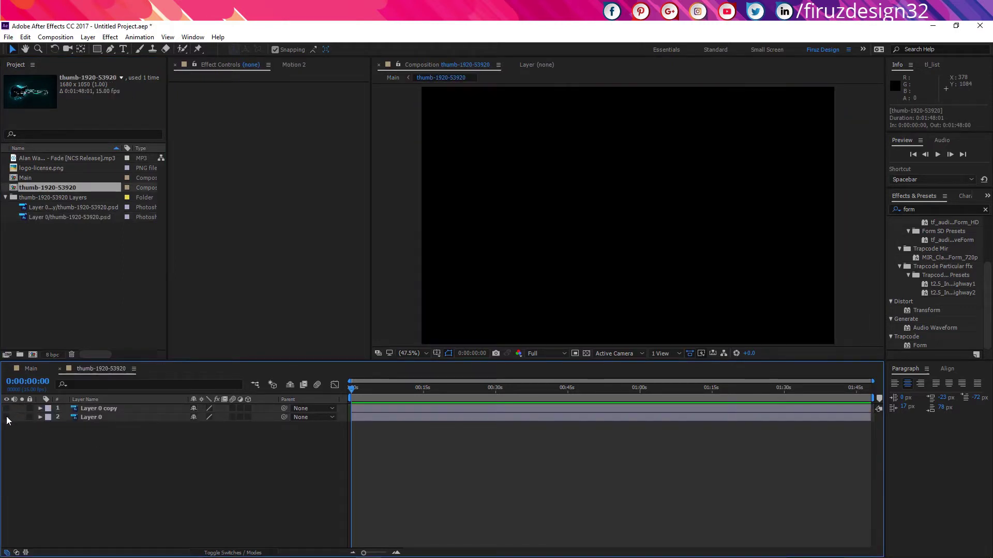
pyautogui.click(6, 408)
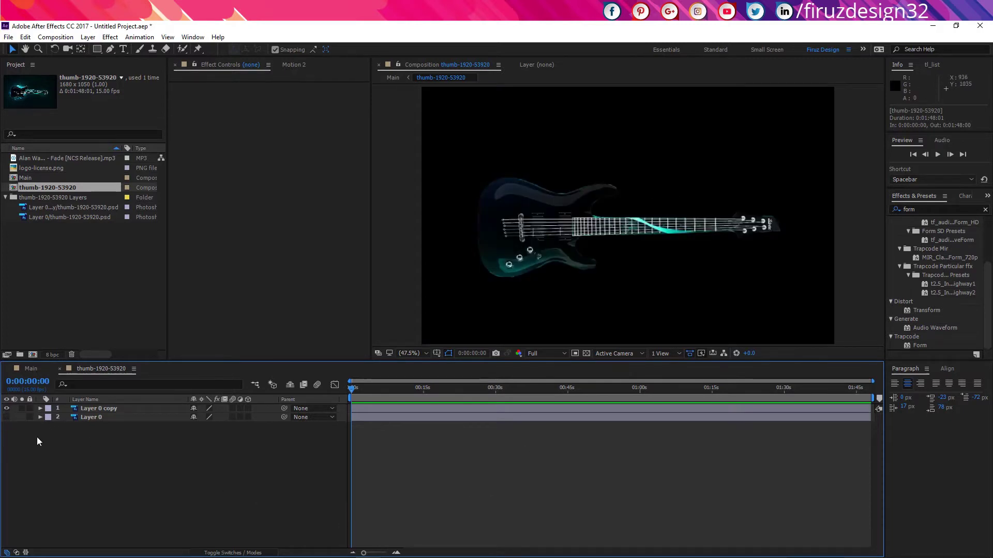
pyautogui.click(6, 409)
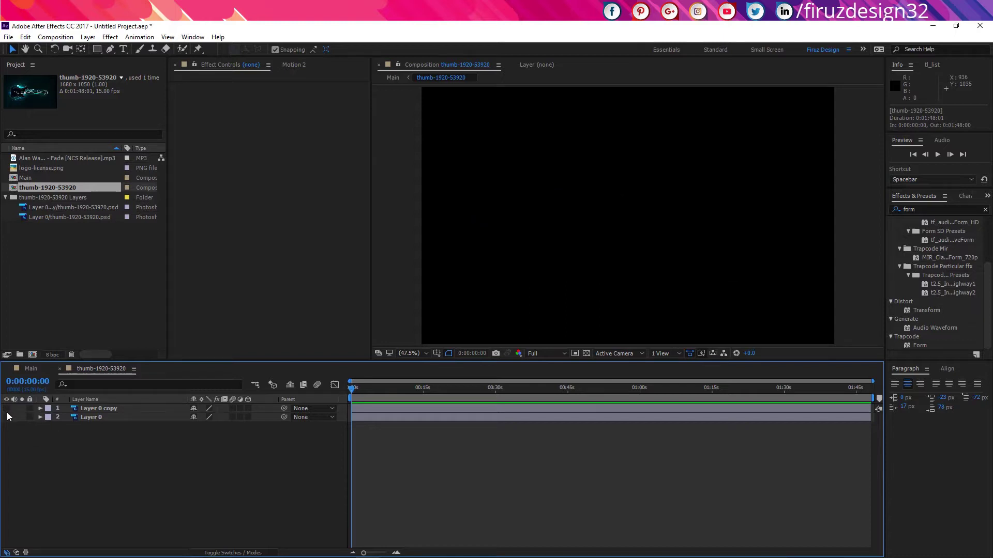
pyautogui.click(6, 417)
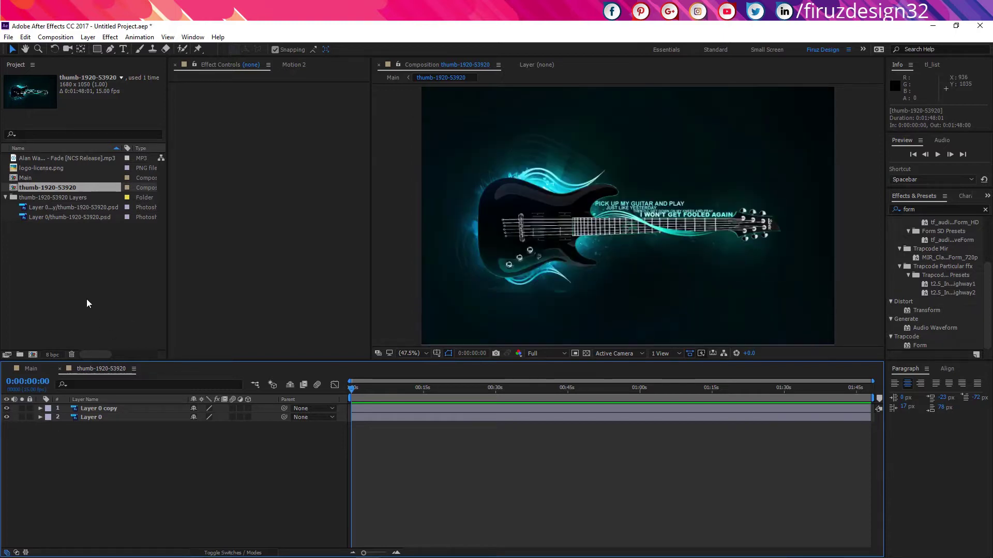
# In Main, scale the guitar artwork to 114% and nudge it up to position 960, 520.
pyautogui.click(31, 371)
pyautogui.press(',')
pyautogui.press(',')
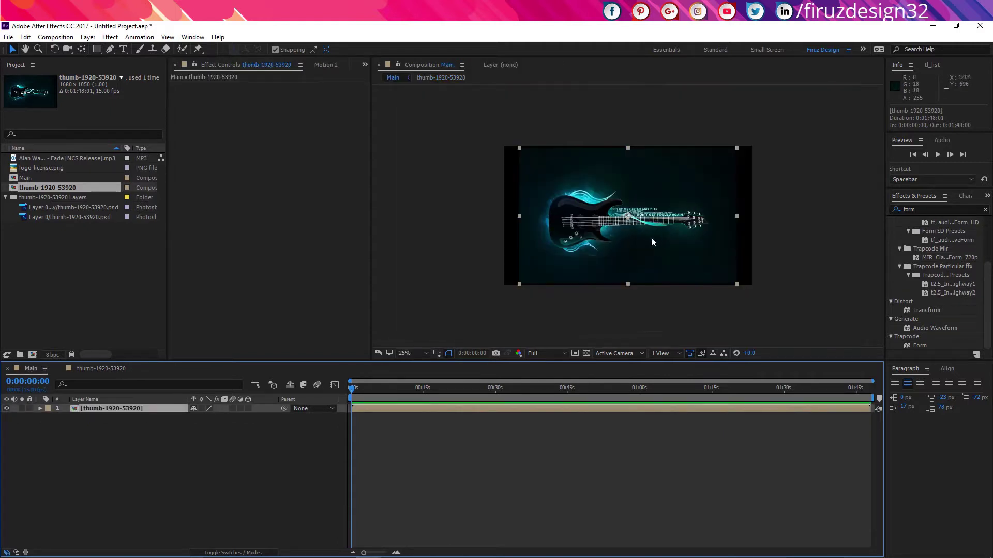
pyautogui.press('s')
pyautogui.moveTo(218, 421); pyautogui.dragTo(214, 417)
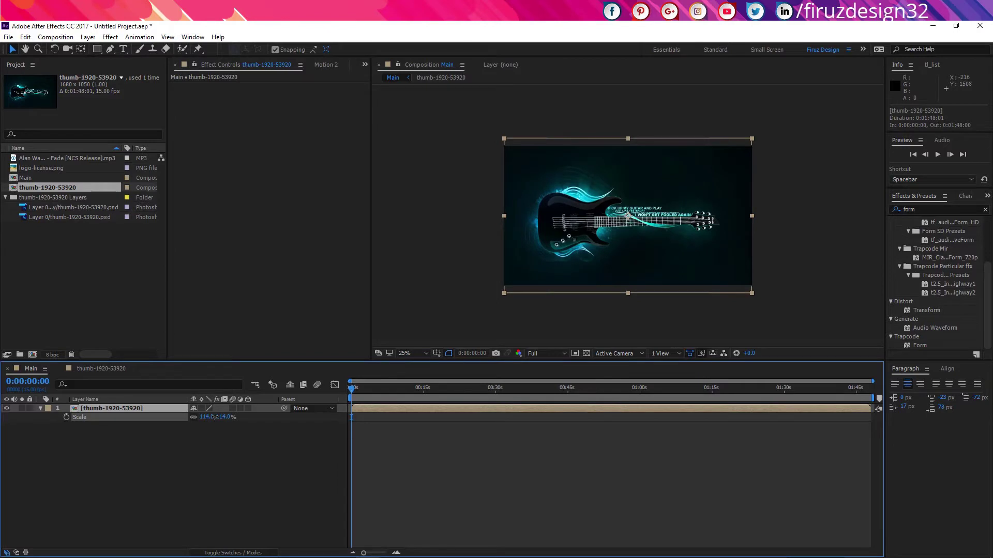
pyautogui.click(184, 412)
pyautogui.press('Up')
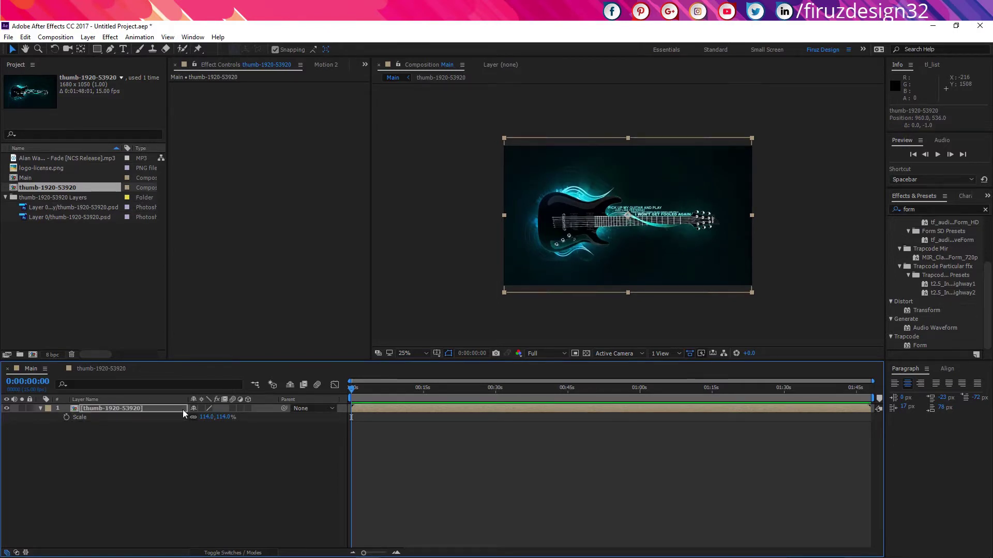
pyautogui.press('Up')
pyautogui.press('Up')
pyautogui.press('Up')
pyautogui.press('Up')
pyautogui.press('Up')
pyautogui.press('Up')
pyautogui.press('Up')
pyautogui.press('Up')
pyautogui.press('Up')
pyautogui.press('Up')
pyautogui.press('Up')
pyautogui.press('Up')
pyautogui.press('Up')
pyautogui.press('Up')
pyautogui.press('Up')
pyautogui.press('Up')
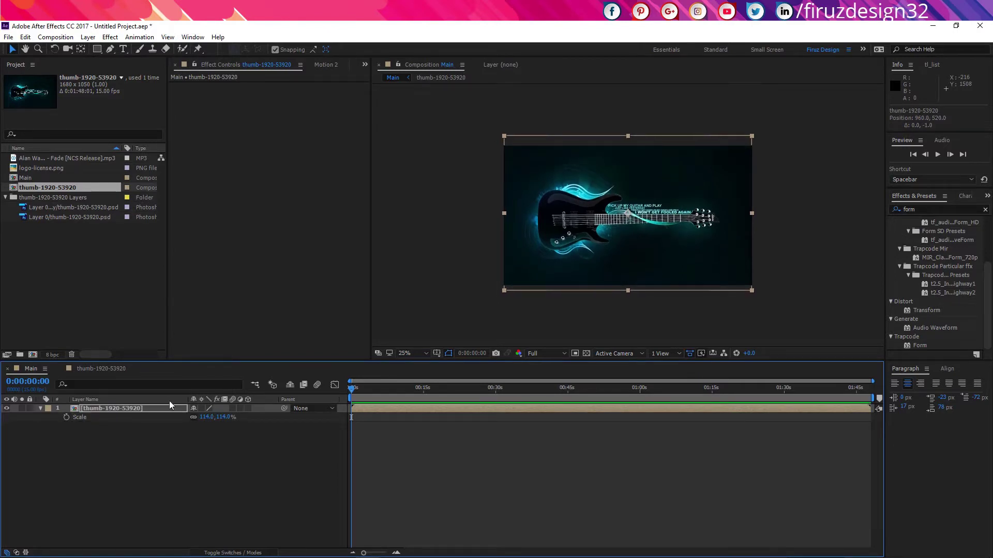
pyautogui.doubleClick(104, 408)
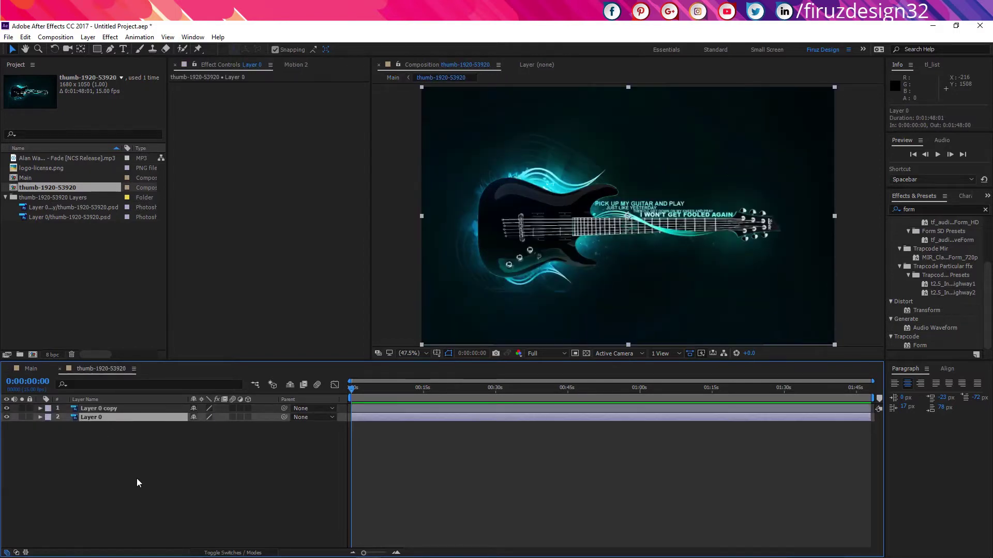
# Create a black solid with Ctrl+Y and rename it 'form'.
pyautogui.hotkey('ctrl', 'y')
pyautogui.press('Return')
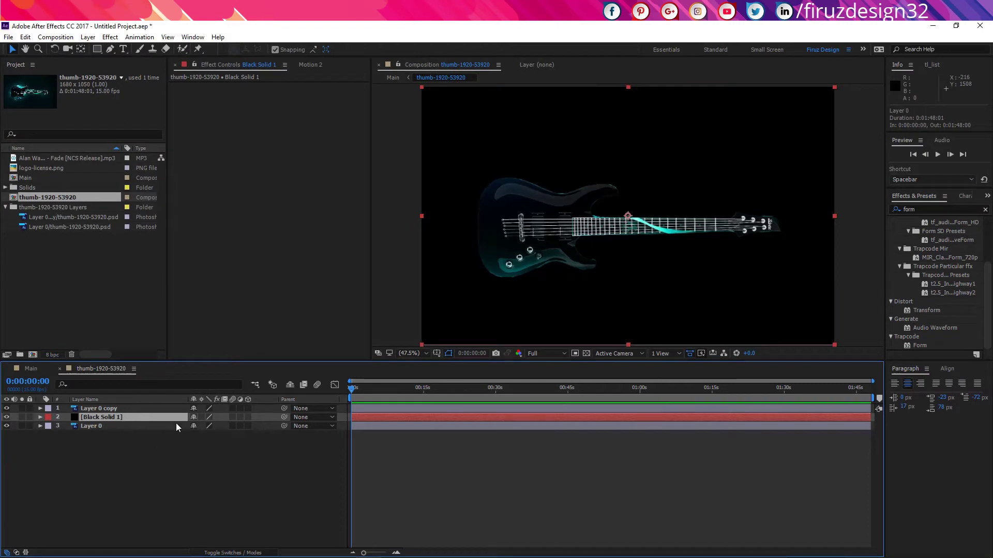
pyautogui.press('Return')
pyautogui.write('form')
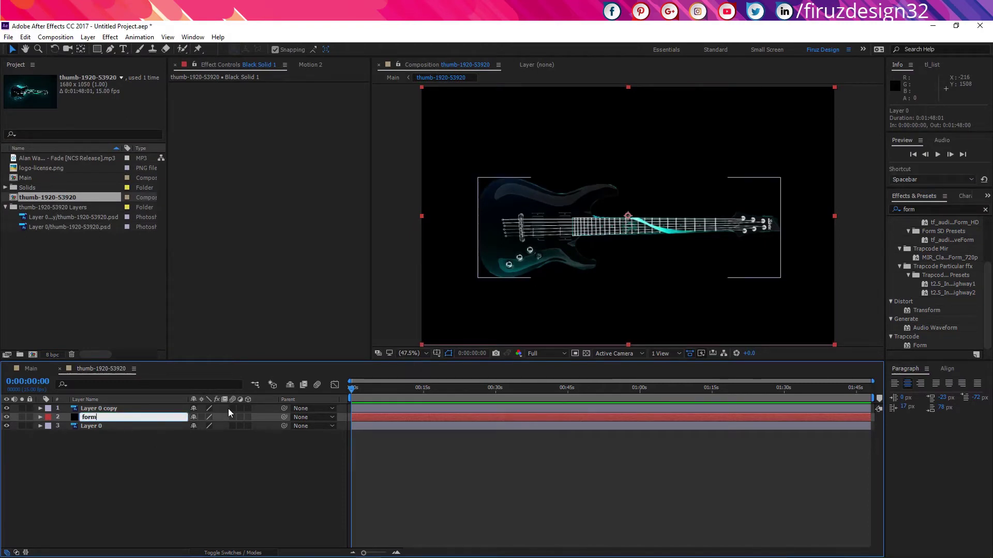
pyautogui.press('Return')
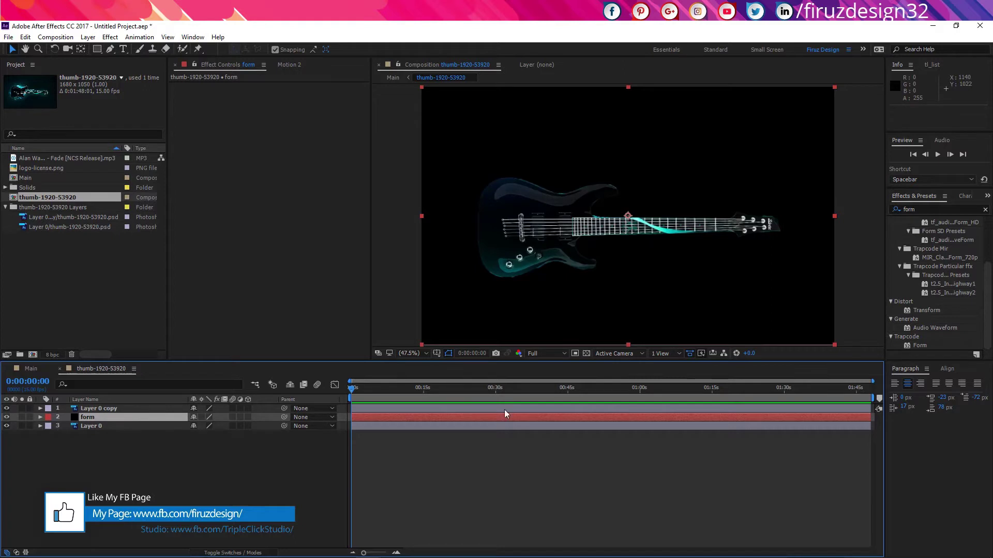
# Apply Trapcode Form to the form layer and set Base Form size to 590 × 430 × 0.
pyautogui.click(919, 345)
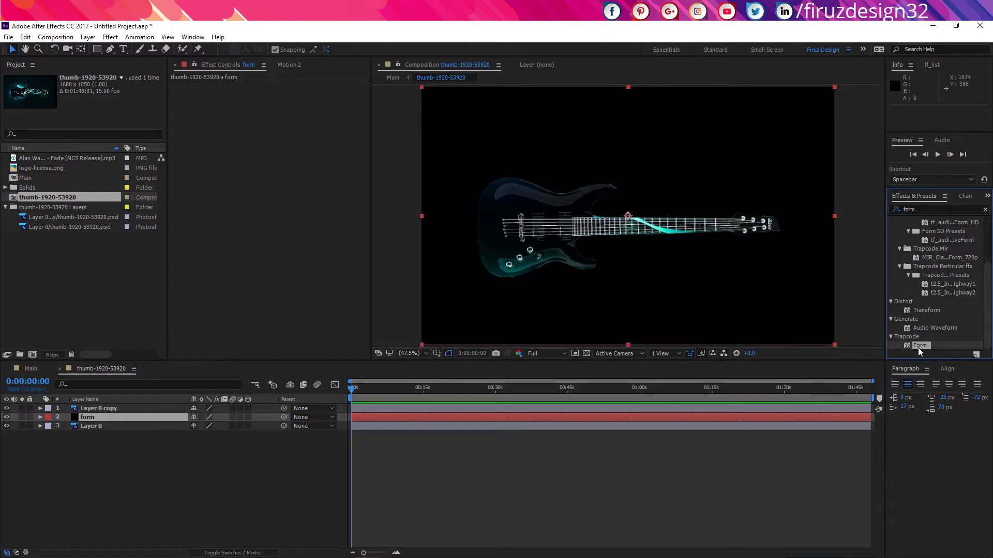
pyautogui.doubleClick(919, 345)
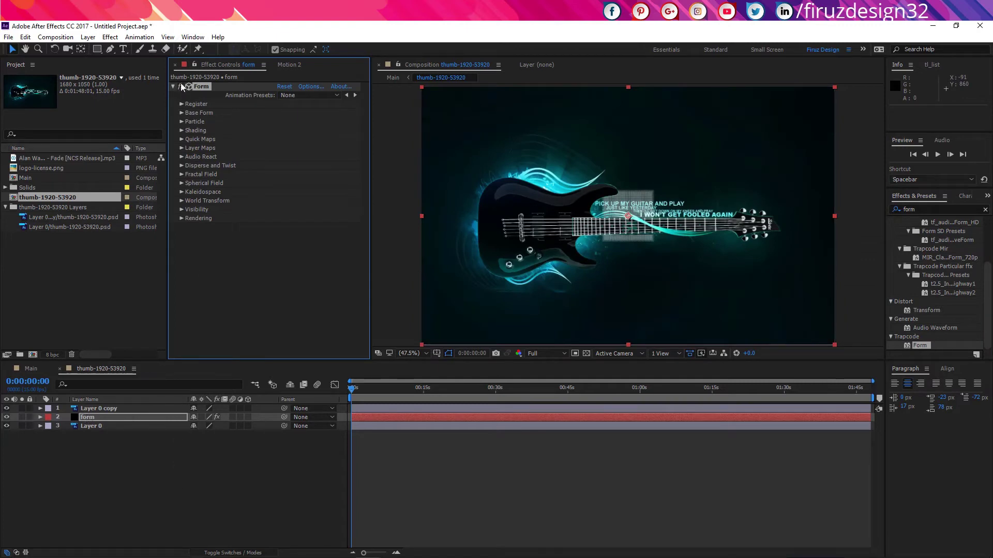
pyautogui.click(181, 113)
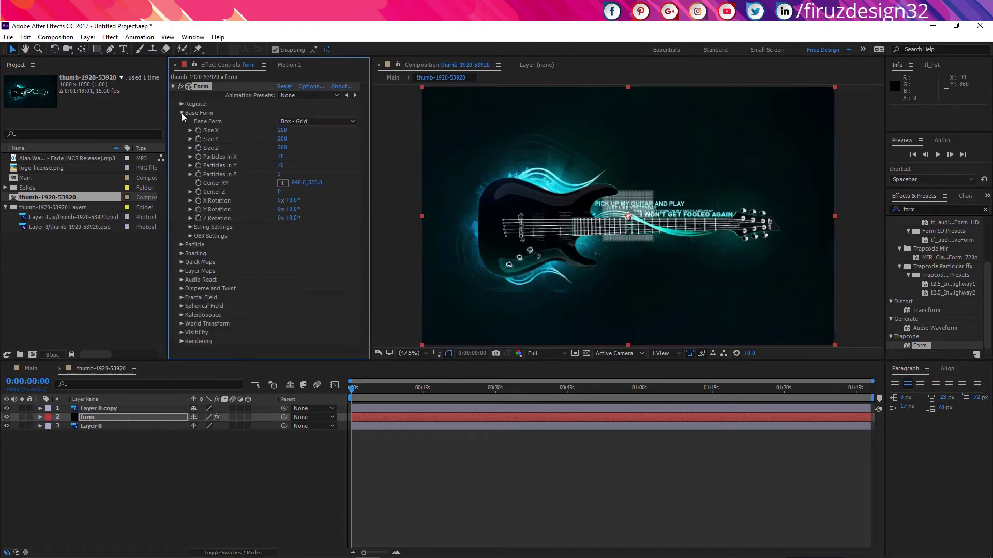
pyautogui.click(282, 130)
pyautogui.write('590')
pyautogui.press('Tab')
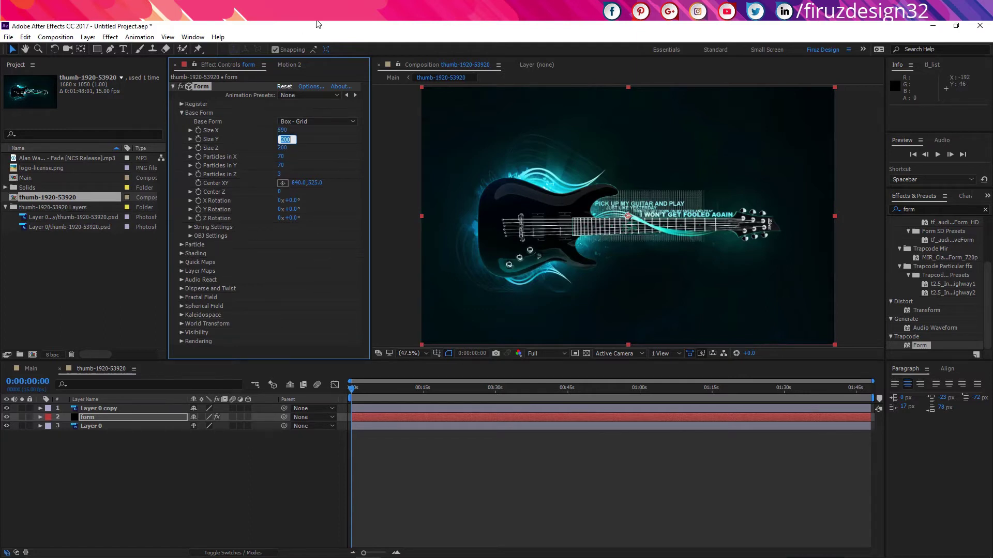
pyautogui.write('430')
pyautogui.press('Tab')
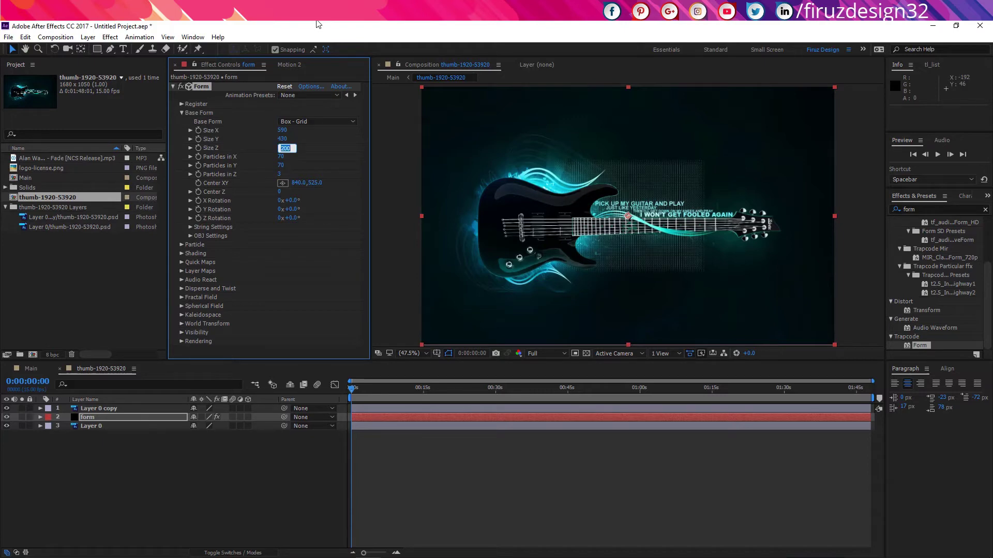
pyautogui.write('0')
pyautogui.press('Tab')
# Set the Base Form particle counts to 400 in X, 400 in Y and 1 in Z.
pyautogui.write('4')
pyautogui.press('Tab')
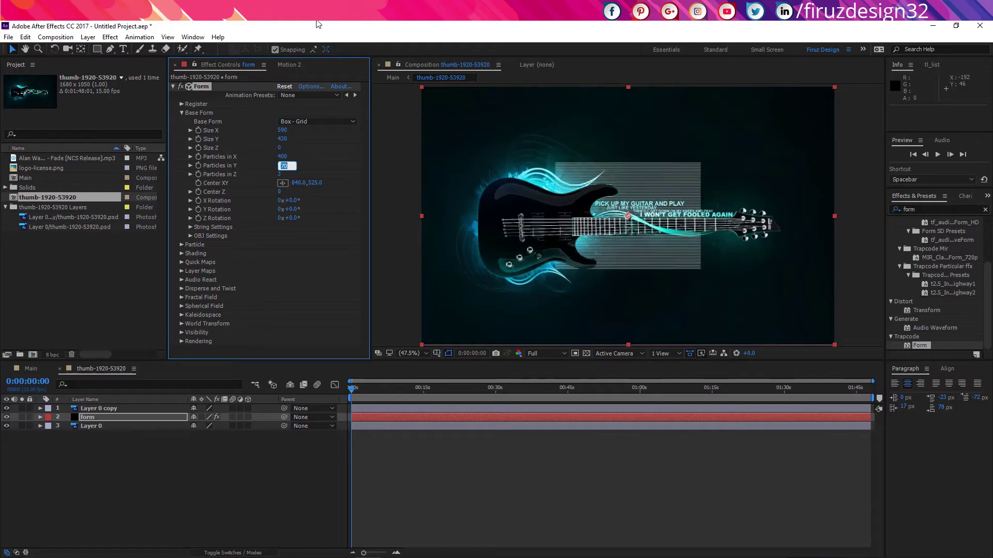
pyautogui.write('400')
pyautogui.press('Tab')
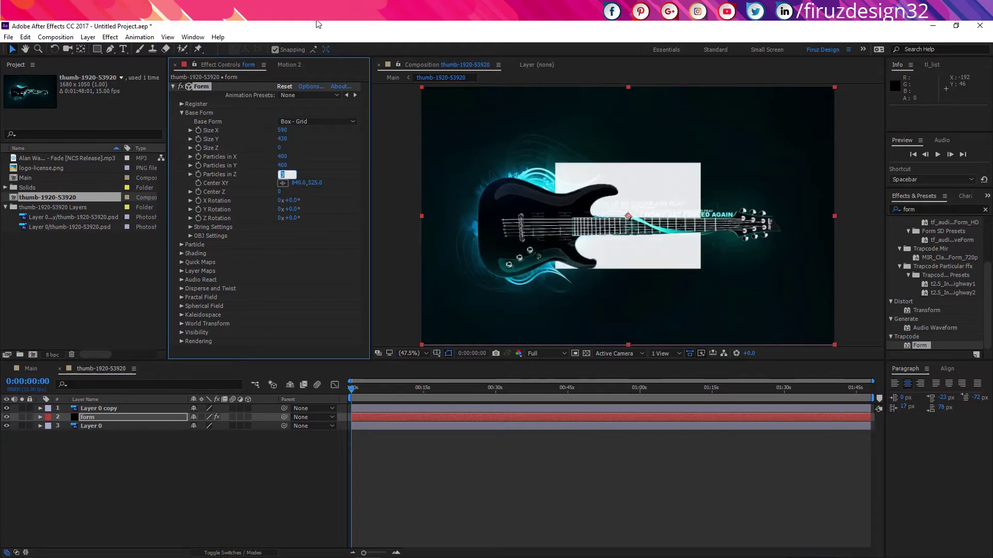
pyautogui.write('1')
pyautogui.press('Return')
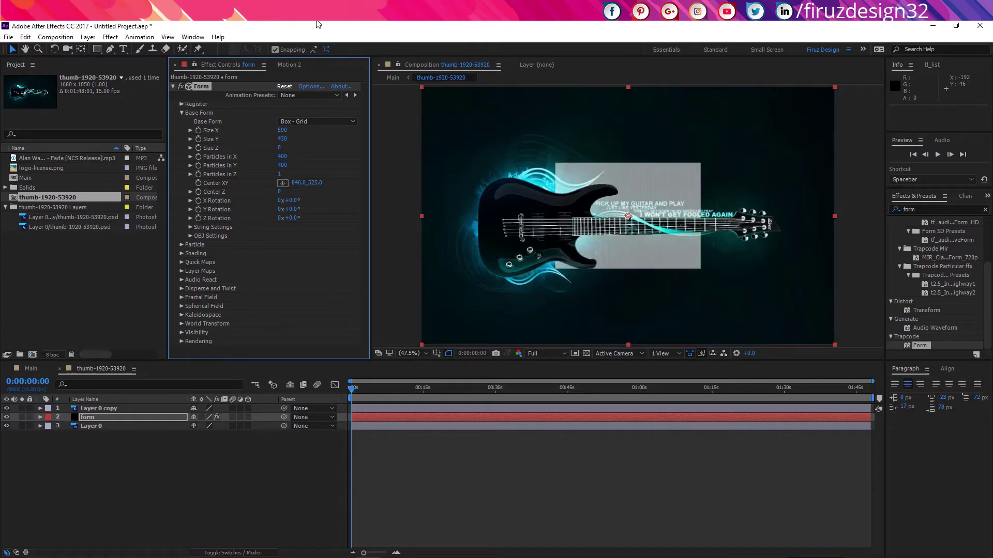
# Set the Form particle colour to cyan 00DCFF, sampled from the guitar's glow.
pyautogui.click(182, 114)
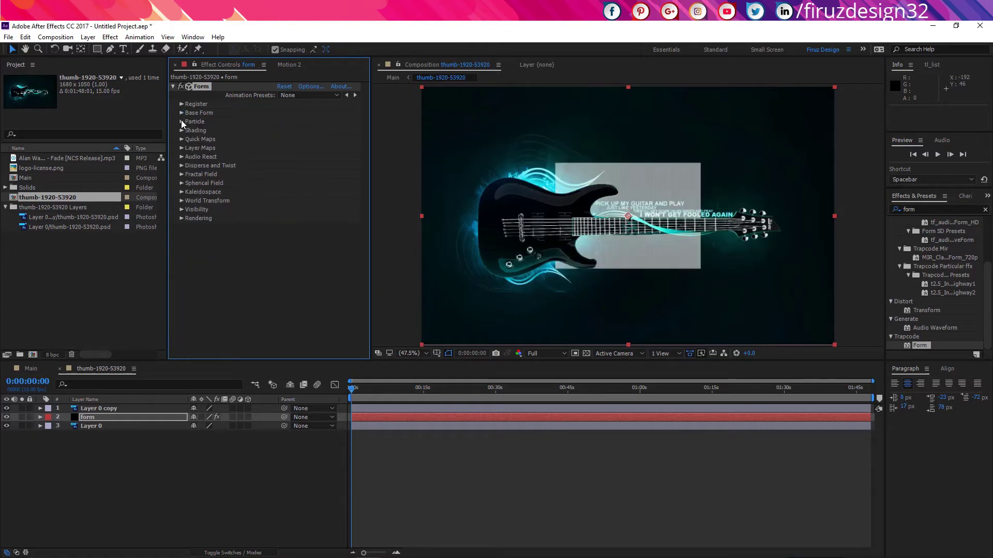
pyautogui.click(181, 122)
pyautogui.click(282, 201)
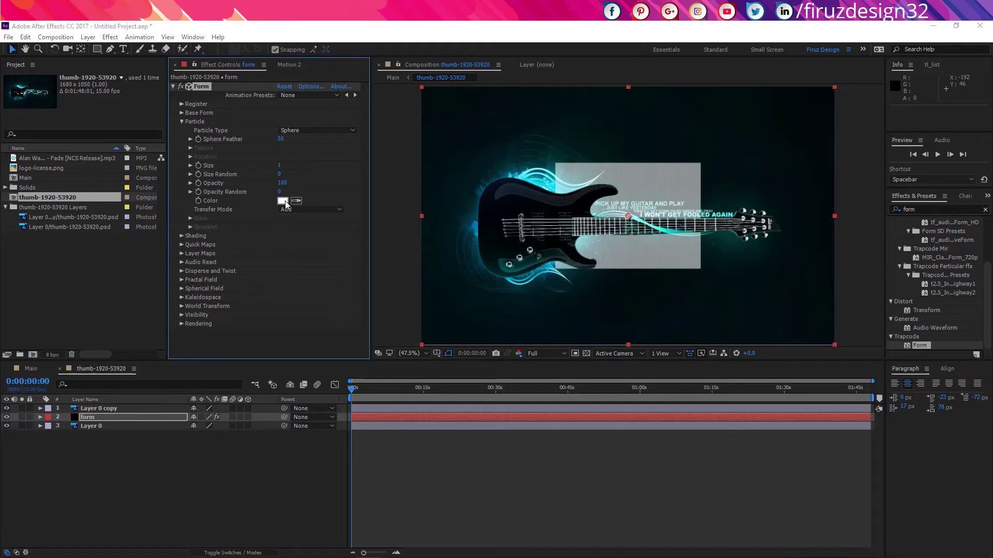
pyautogui.click(370, 238)
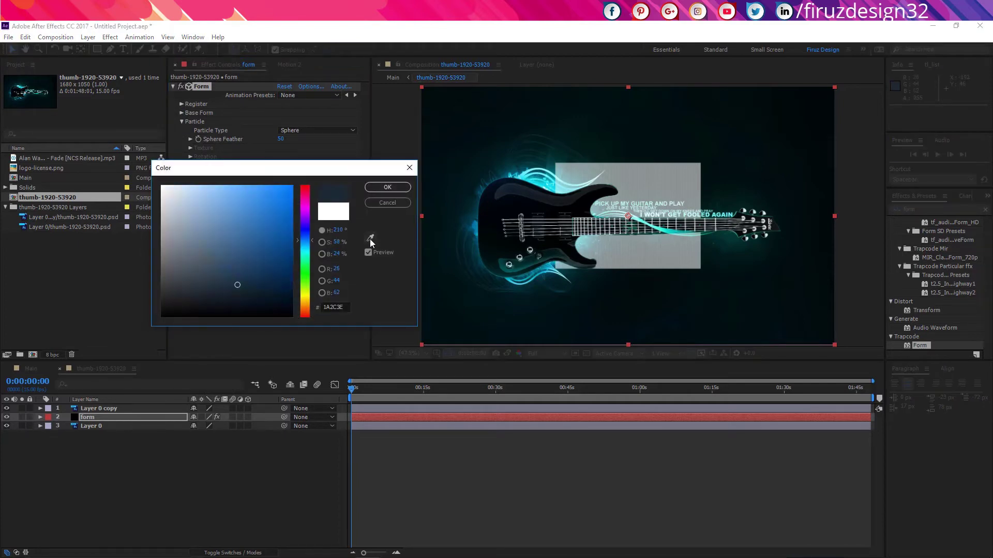
pyautogui.click(532, 276)
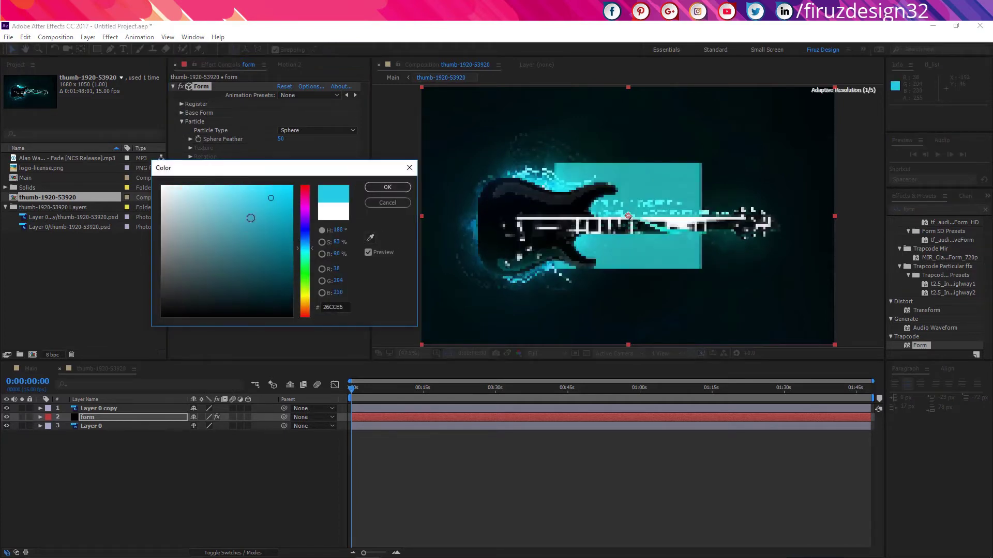
pyautogui.moveTo(251, 218); pyautogui.dragTo(292, 186)
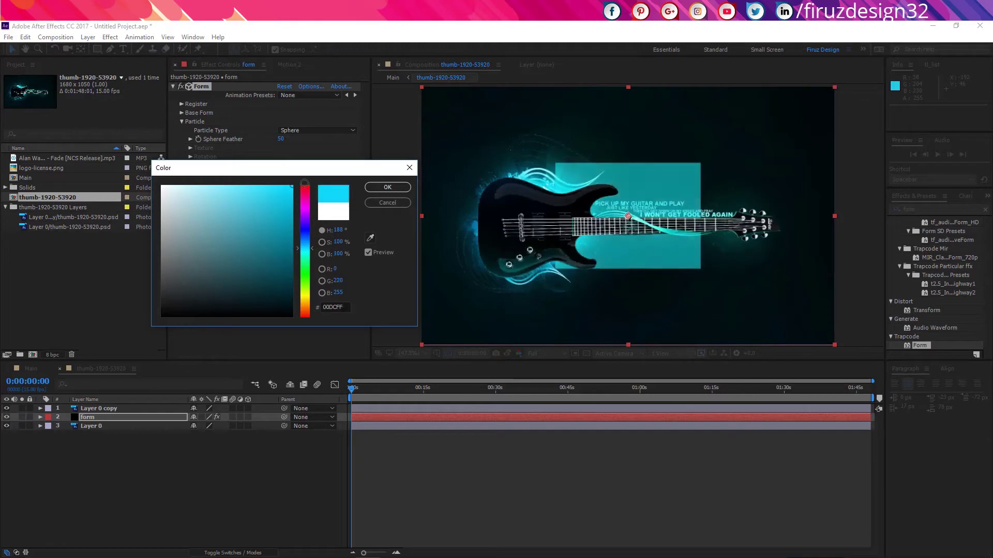
pyautogui.click(387, 189)
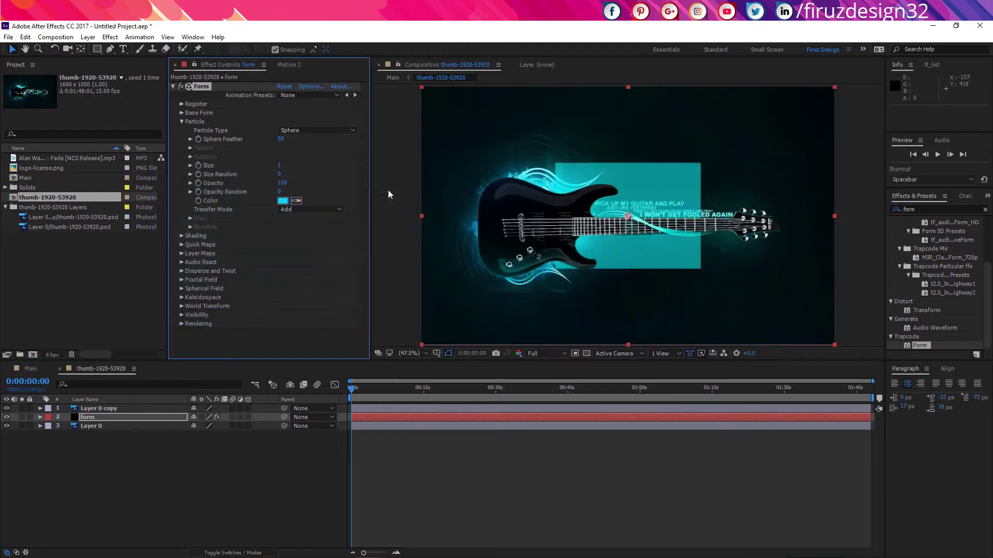
pyautogui.click(181, 122)
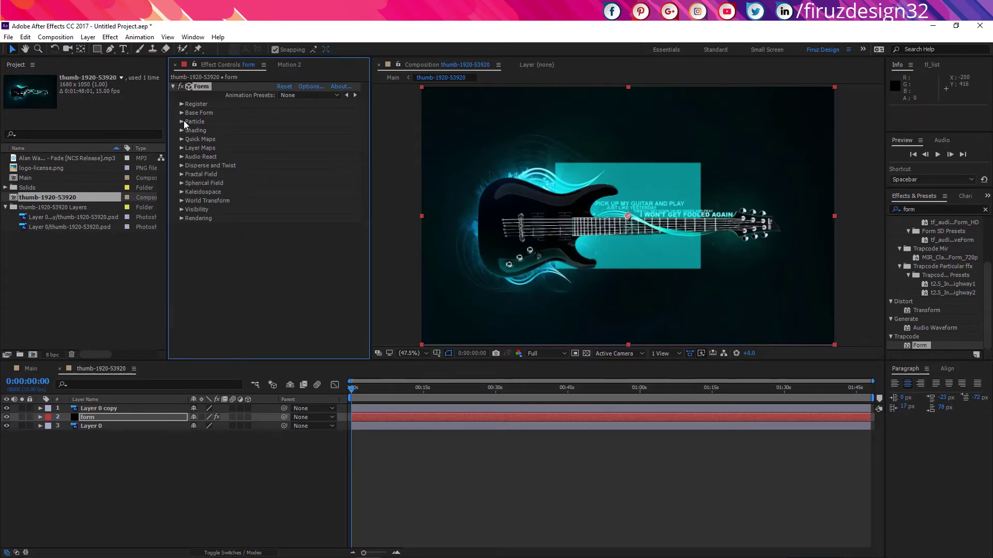
# Add the Fade MP3 to the timeline and set it as Form's Audio React audio layer.
pyautogui.click(181, 157)
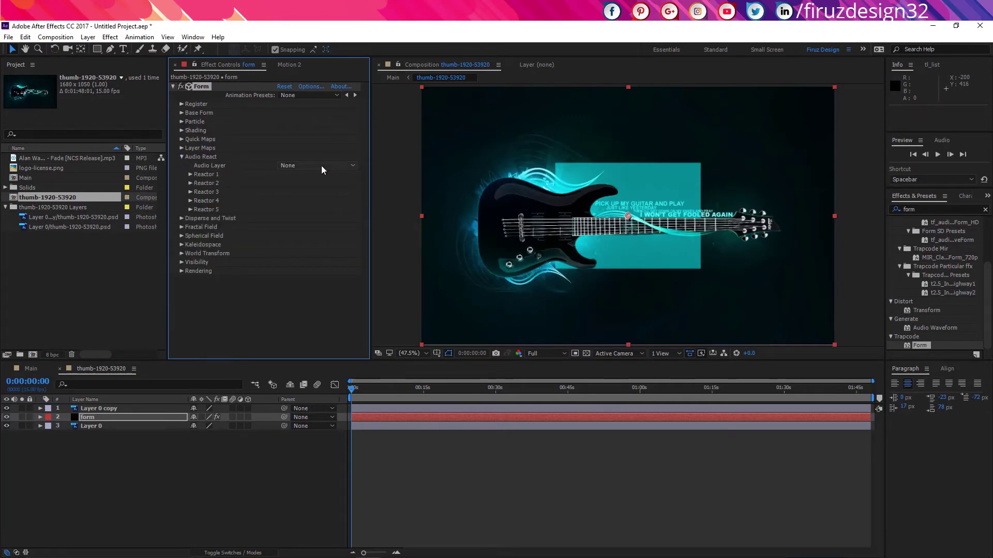
pyautogui.moveTo(51, 160); pyautogui.dragTo(77, 458)
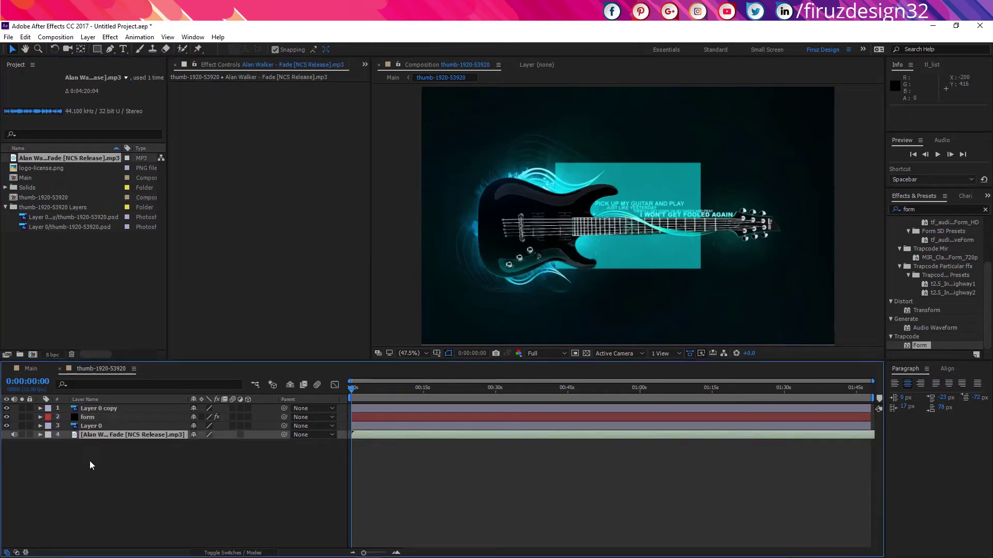
pyautogui.click(122, 418)
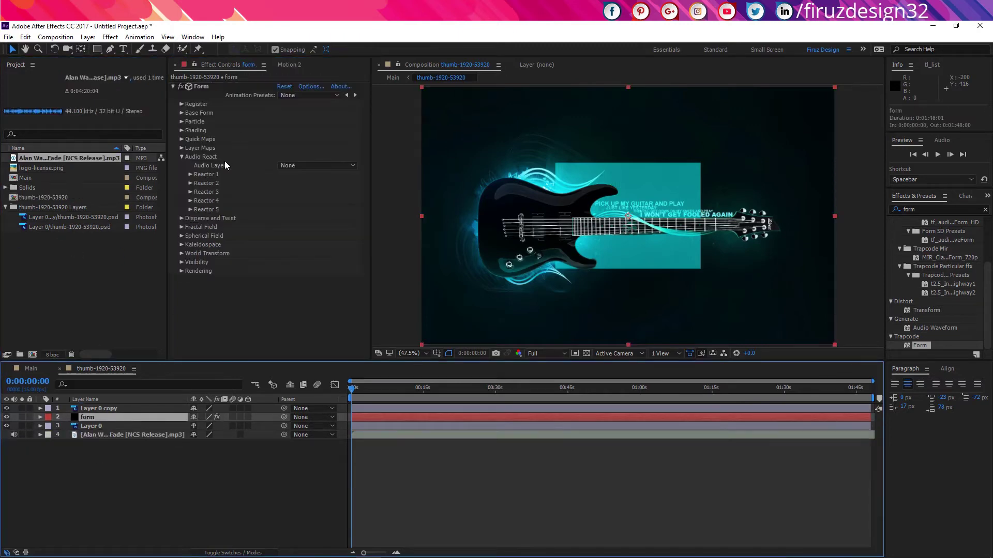
pyautogui.click(305, 165)
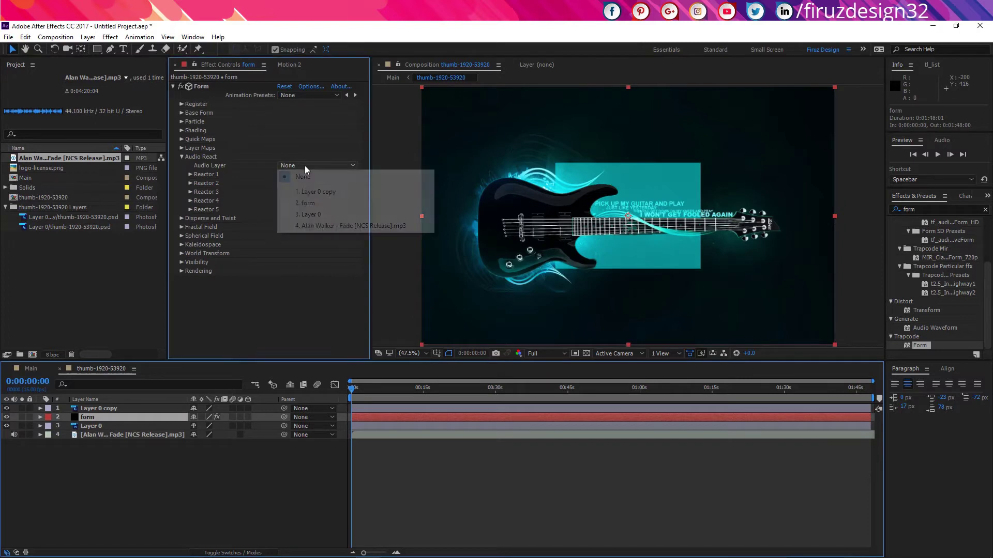
pyautogui.click(363, 226)
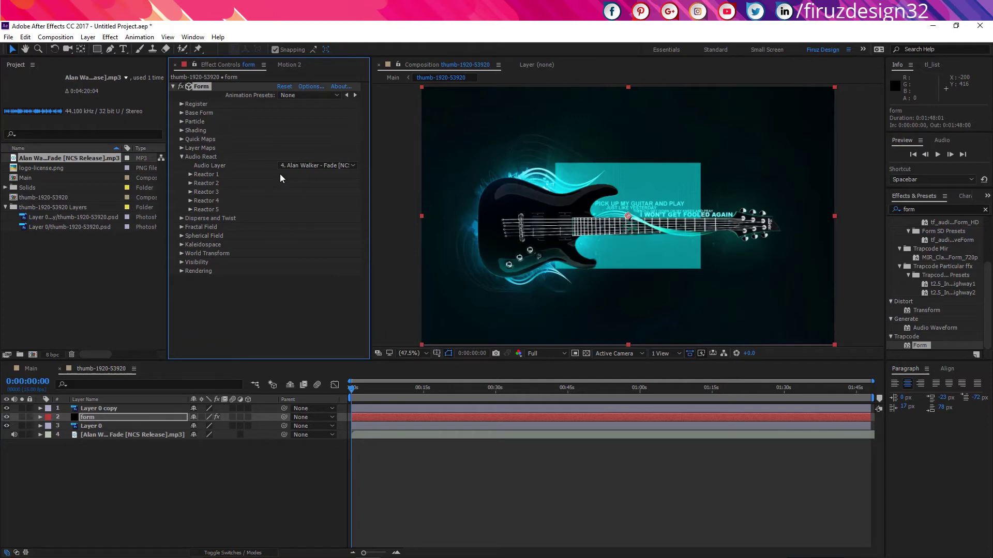
# Give Reactor 1 a Width of 20 and map it to Fractal.
pyautogui.click(189, 175)
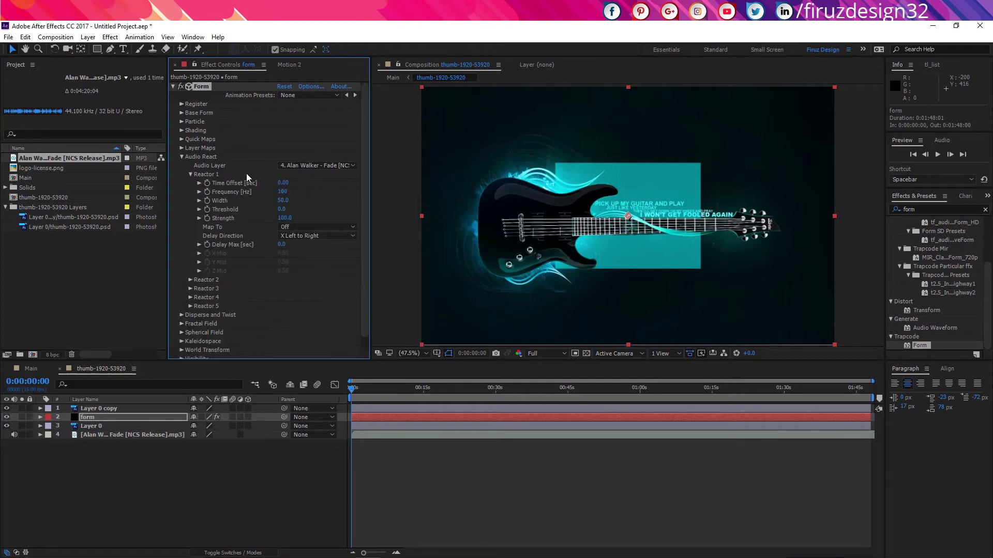
pyautogui.click(280, 201)
pyautogui.write('20')
pyautogui.press('Return')
pyautogui.click(310, 226)
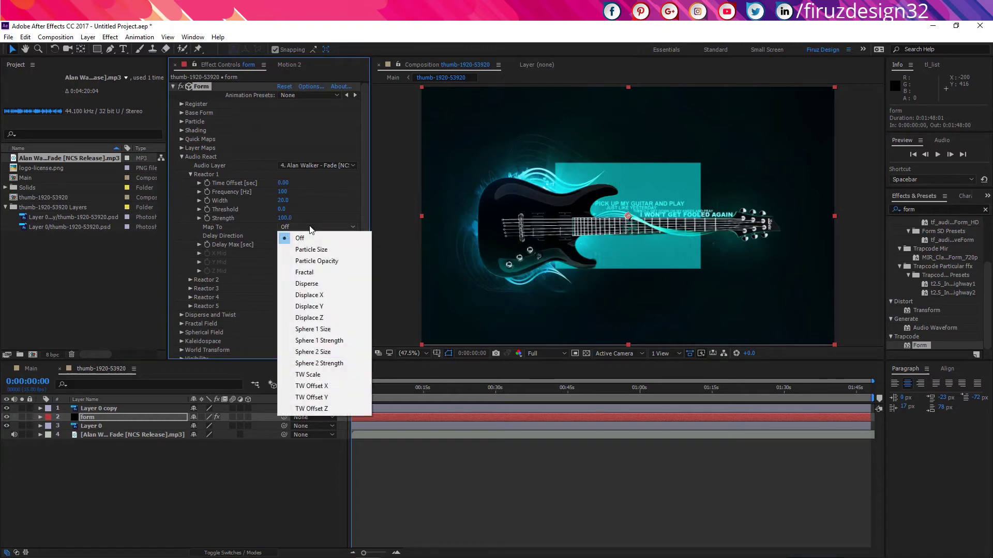
pyautogui.click(315, 271)
# Expand Form's Reactor 2 and set its Width to 65 and Strength to 20.
pyautogui.click(191, 176)
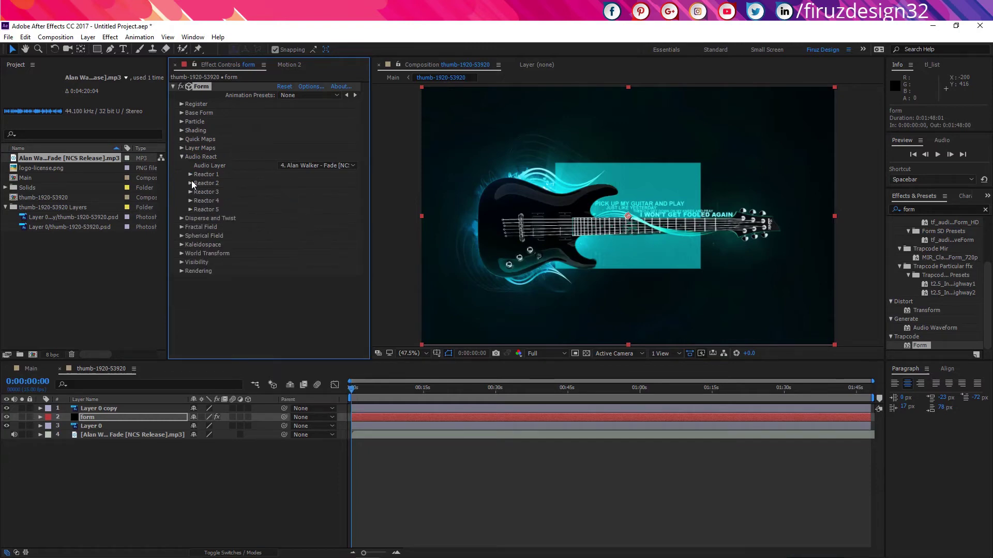
pyautogui.click(191, 182)
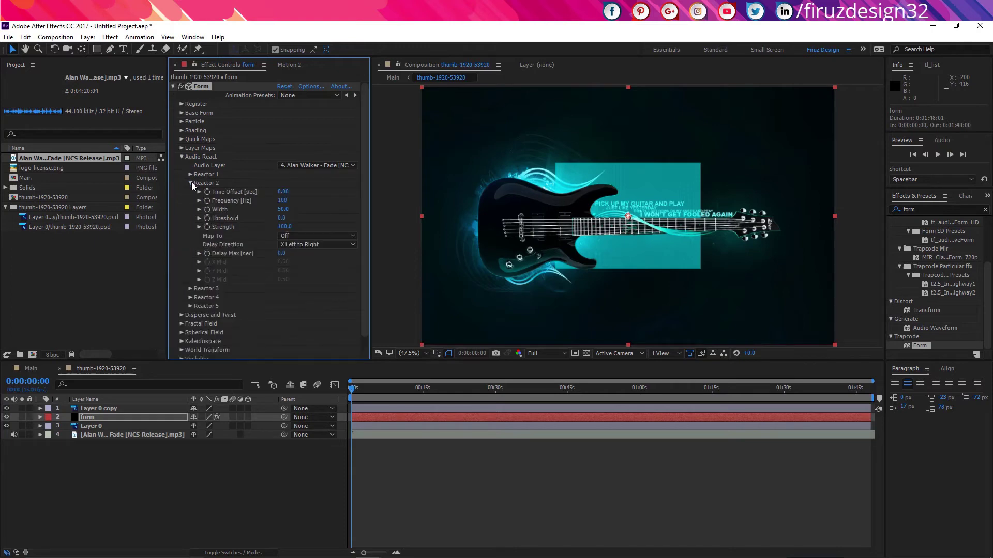
pyautogui.click(283, 209)
pyautogui.write('65')
pyautogui.press('Tab')
pyautogui.press('Tab')
pyautogui.write('20')
pyautogui.click(333, 213)
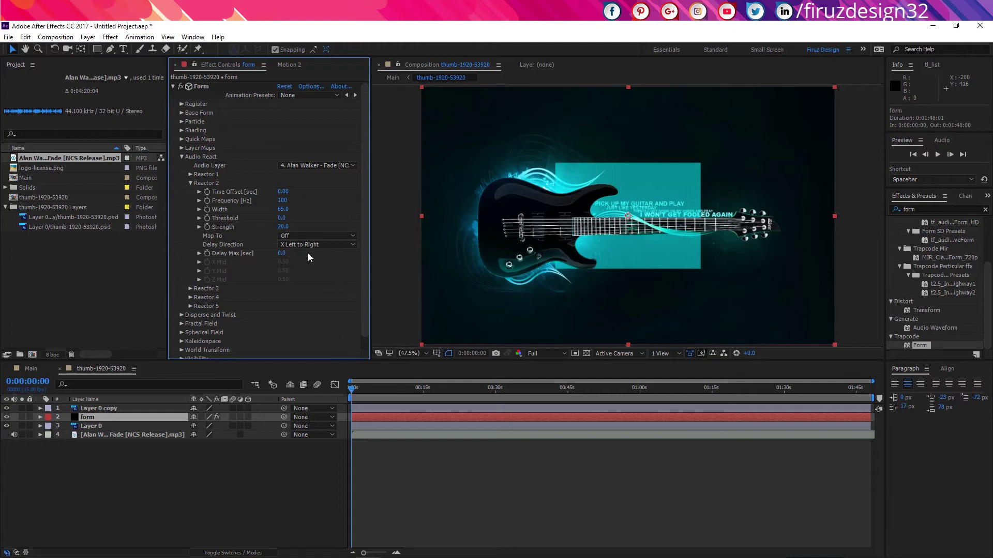
# Map Reactor 2 to Sphere 1 Size and collapse the Audio React group.
pyautogui.click(306, 236)
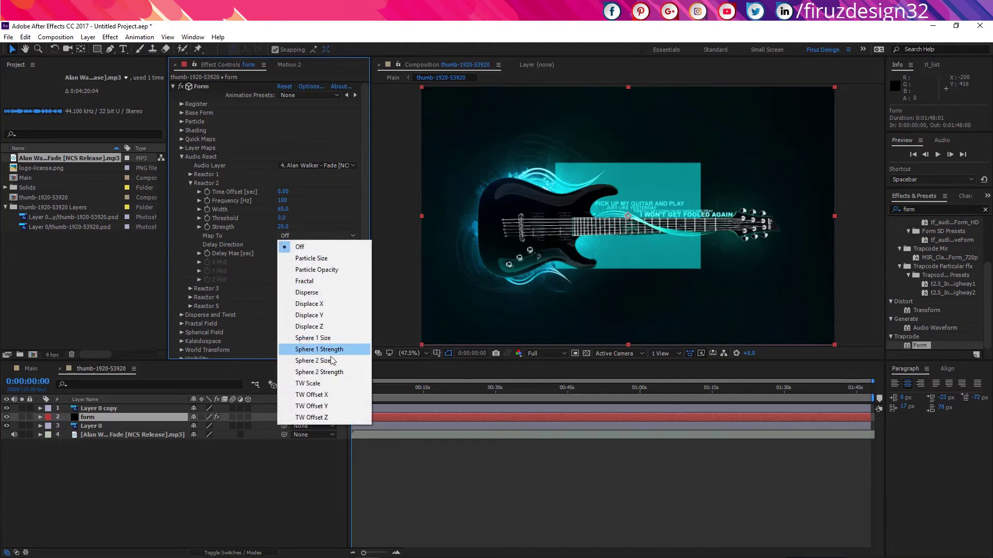
pyautogui.click(327, 338)
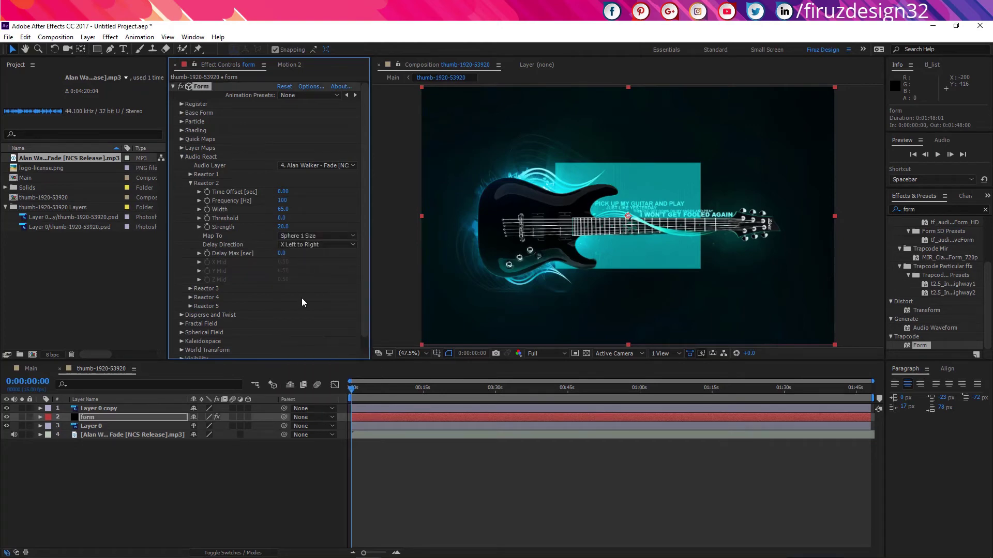
pyautogui.click(181, 157)
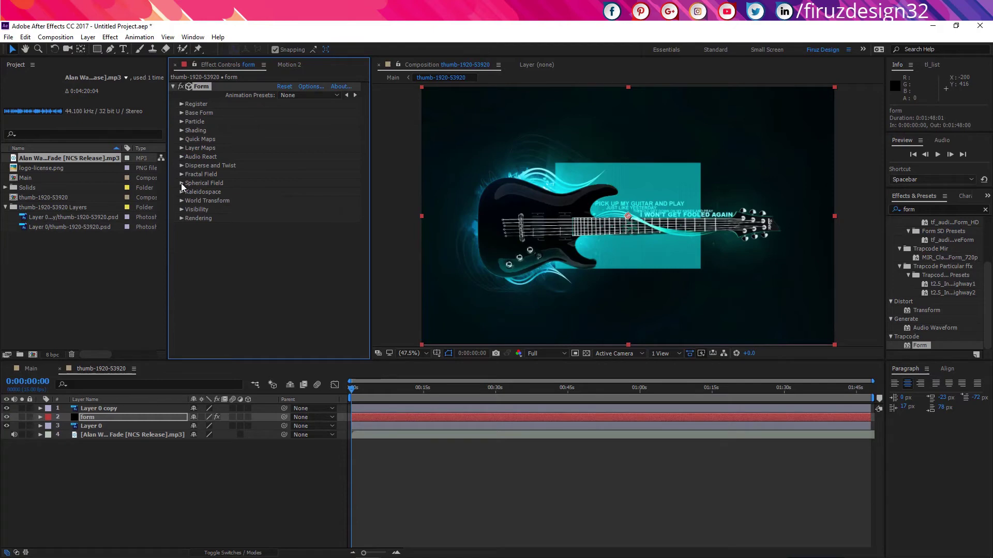
# Set Form's Fractal Field Displace to 50.
pyautogui.click(181, 175)
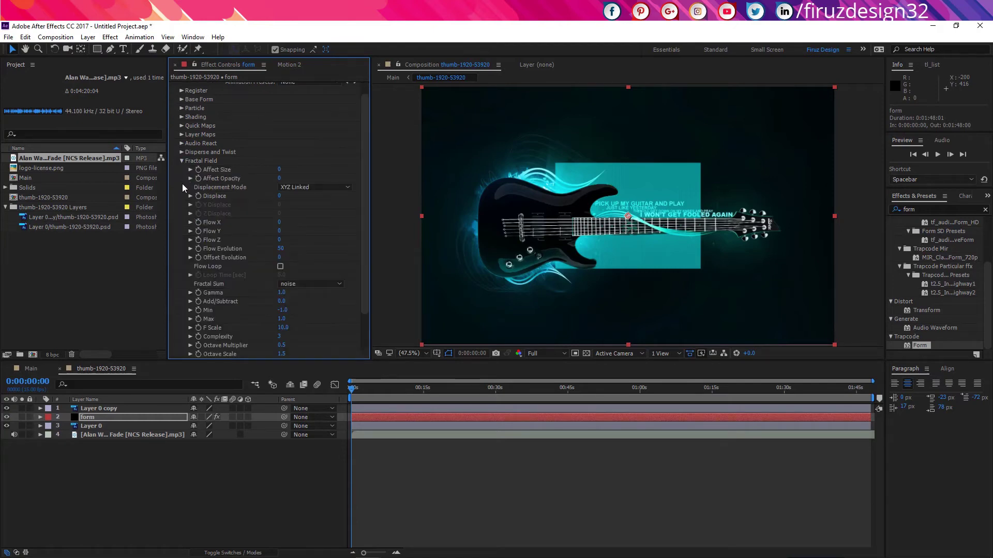
pyautogui.click(278, 196)
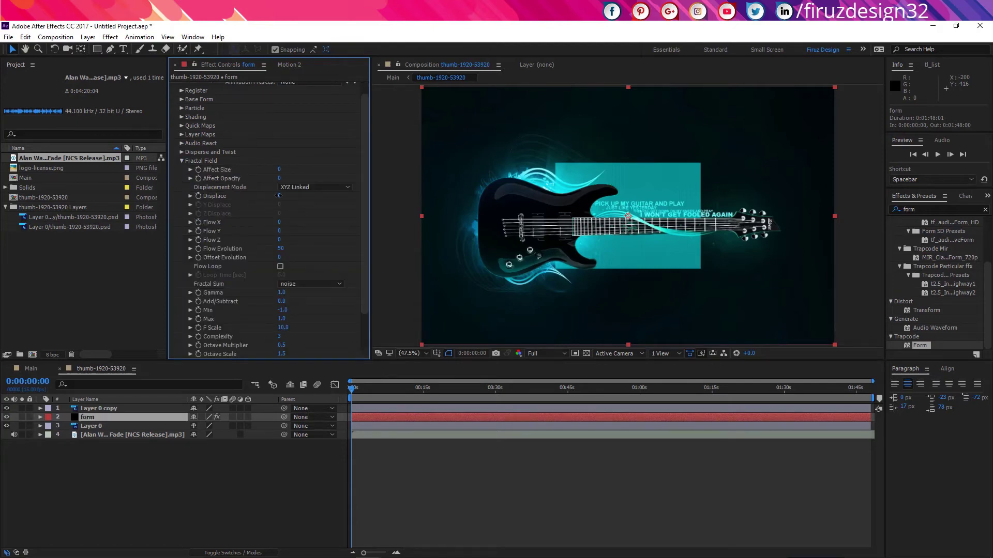
pyautogui.write('50')
pyautogui.press('Return')
pyautogui.click(182, 161)
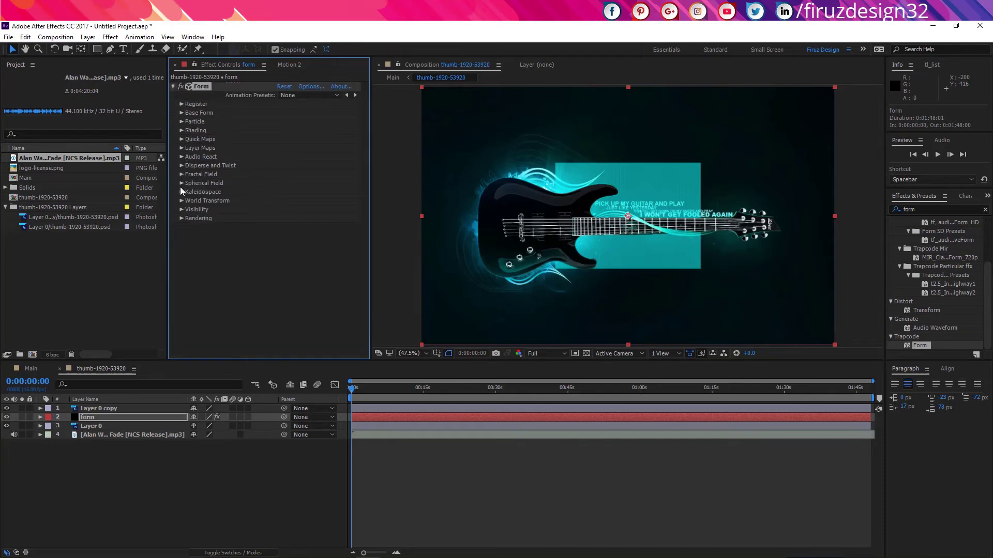
# Give Spherical Field's Sphere 1 a Strength of 100 and Radius of 400.
pyautogui.click(182, 183)
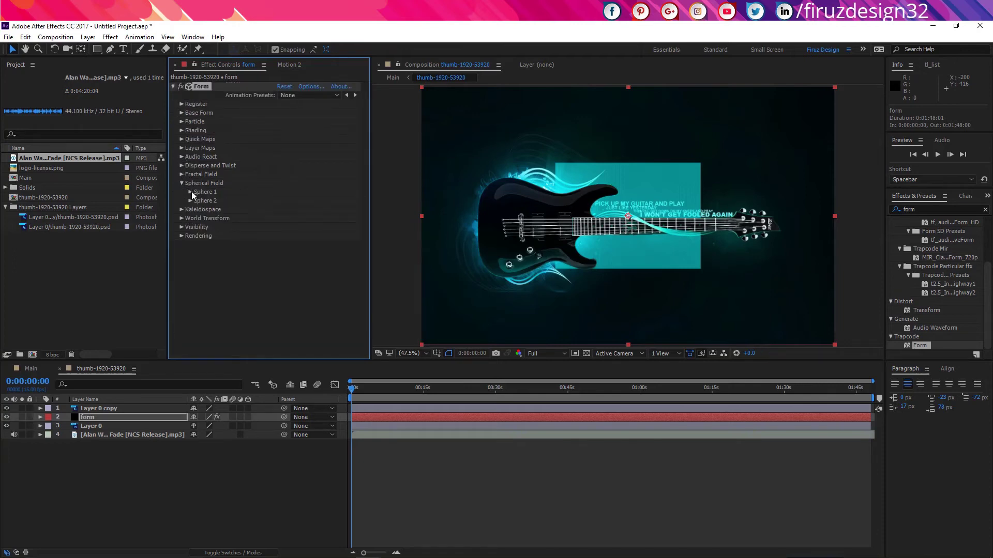
pyautogui.click(191, 192)
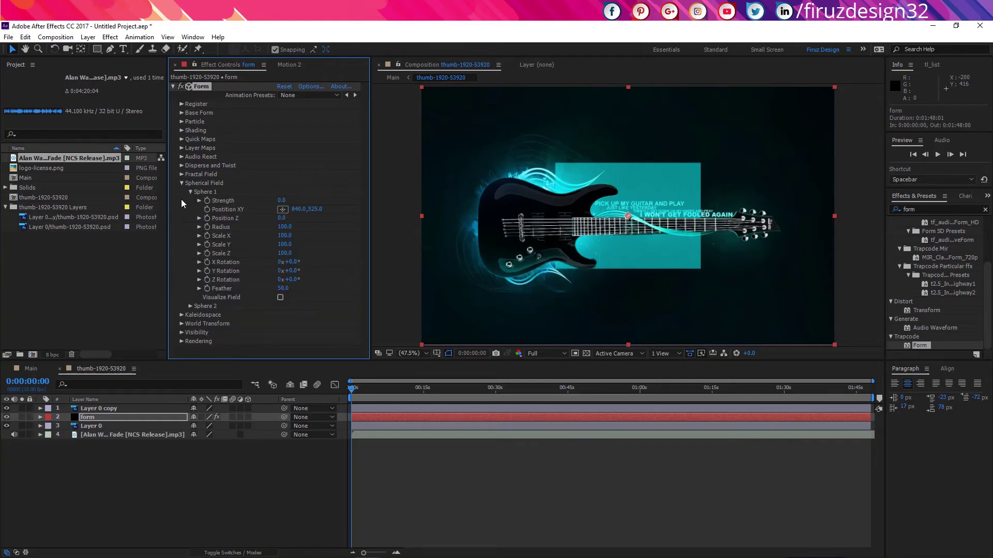
pyautogui.click(286, 199)
pyautogui.write('100')
pyautogui.click(284, 227)
pyautogui.write('400')
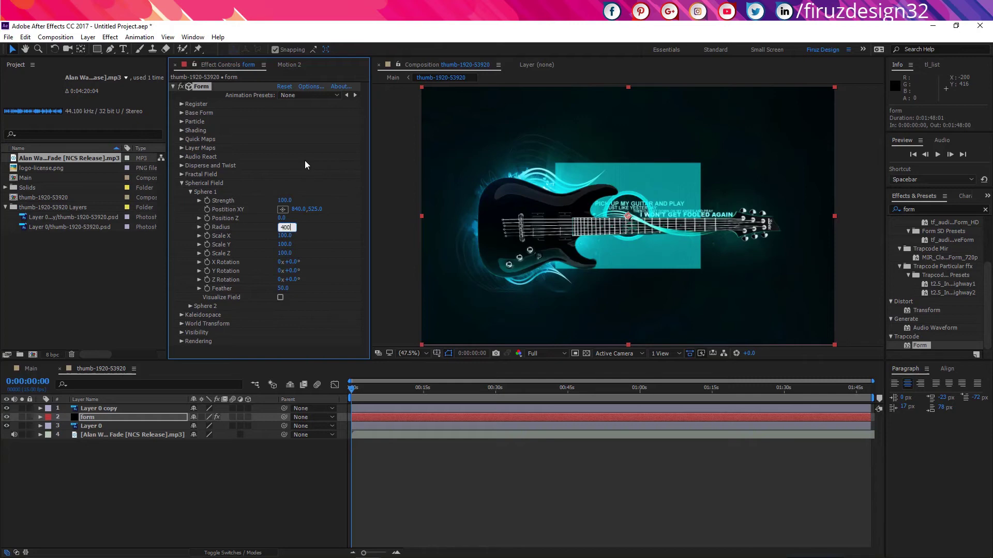
pyautogui.press('Return')
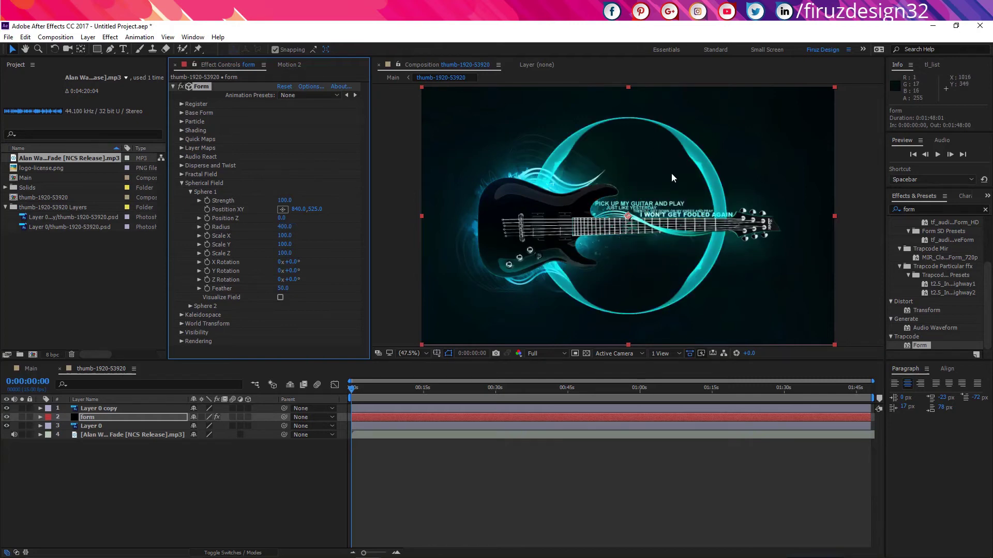
pyautogui.click(190, 193)
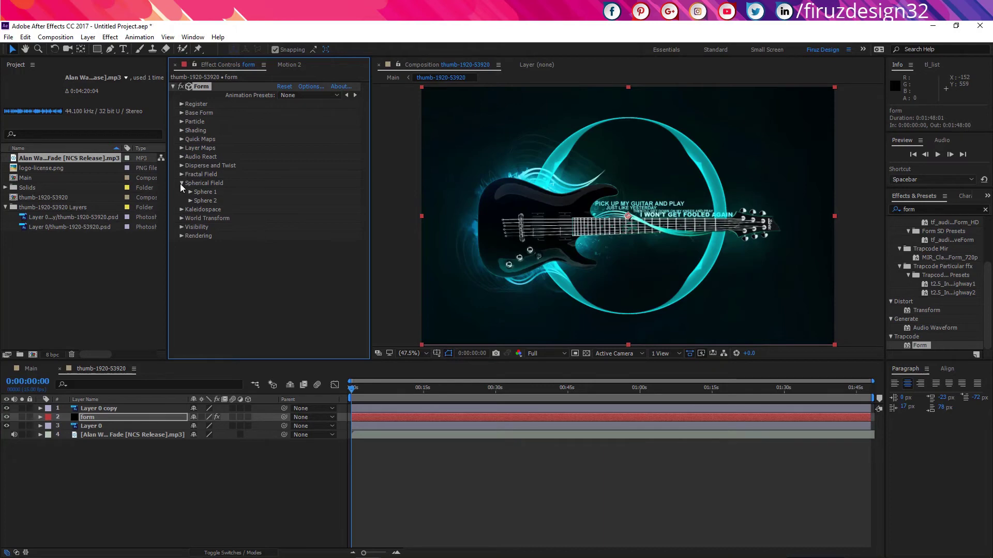
pyautogui.click(180, 183)
pyautogui.click(181, 201)
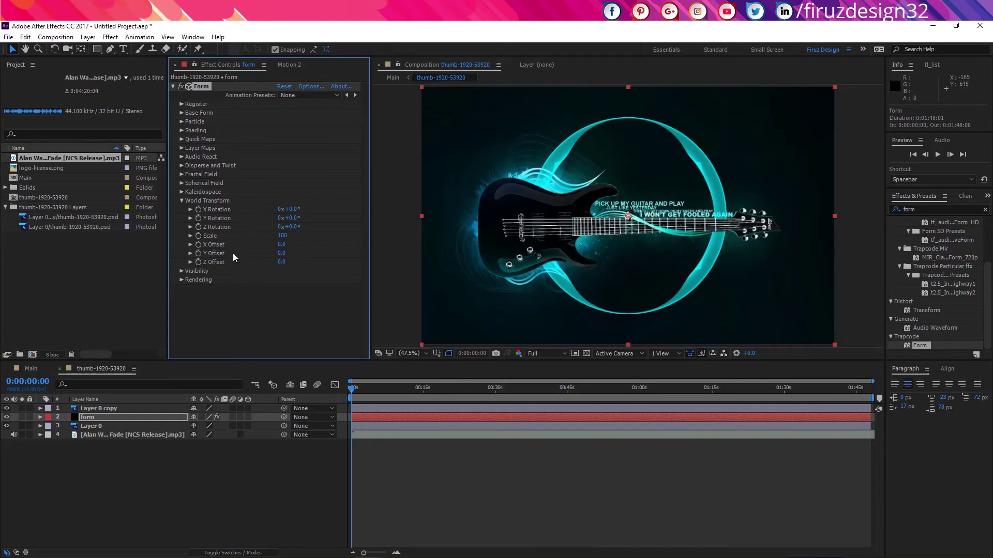
# Set Form's World Transform X Offset to -180 and Y Offset to 10.
pyautogui.click(283, 245)
pyautogui.write('100-200')
pyautogui.press('Return')
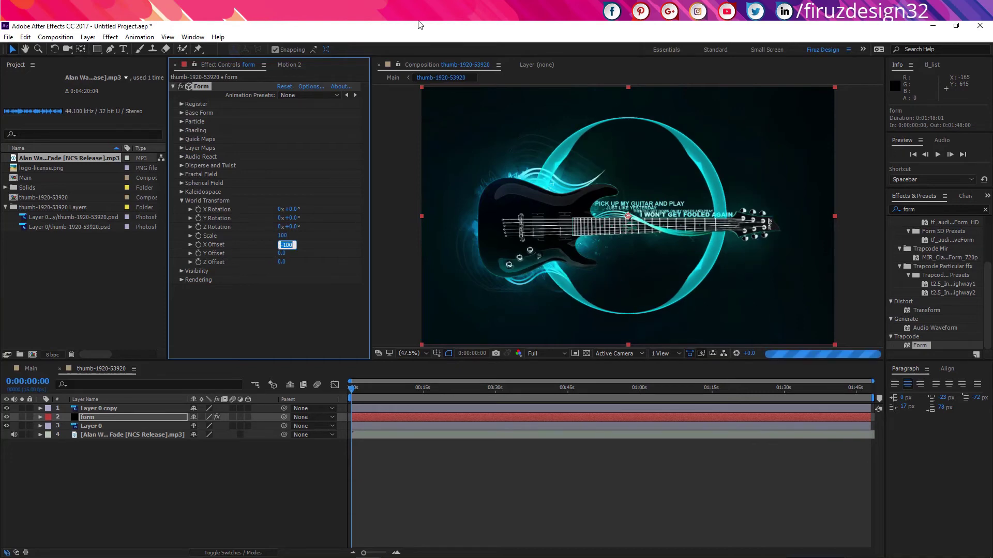
pyautogui.write('-180')
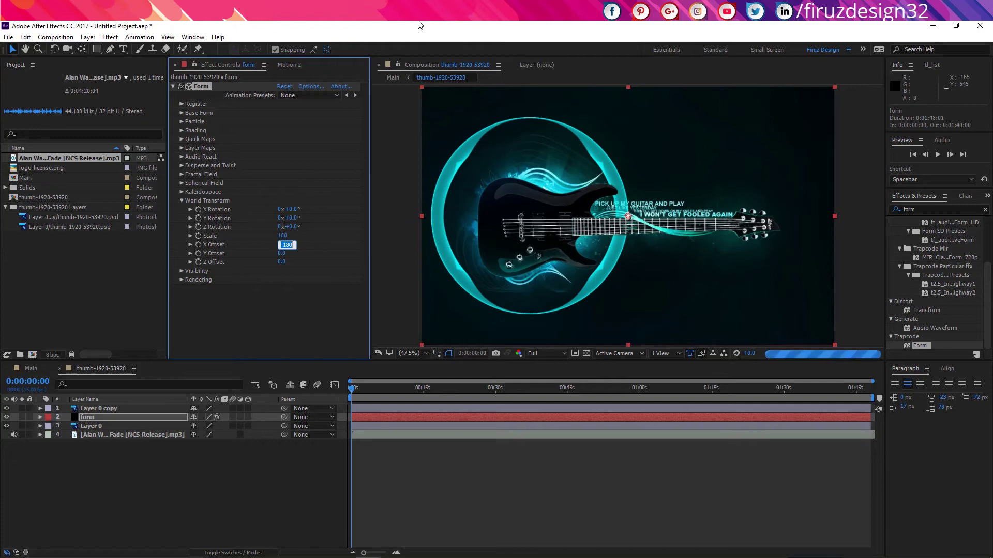
pyautogui.press('Return')
pyautogui.click(282, 253)
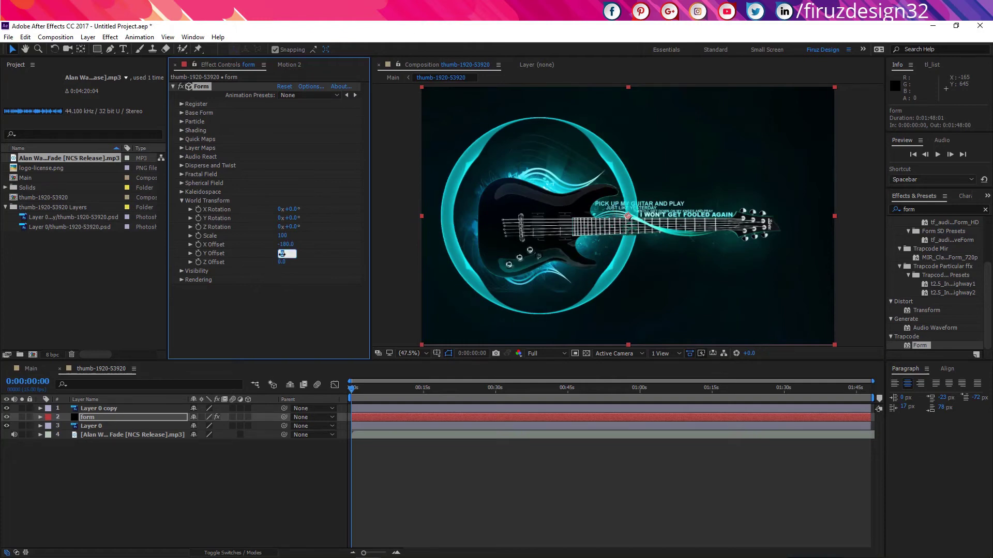
pyautogui.write('-10')
pyautogui.press('Return')
pyautogui.write('10')
pyautogui.press('Return')
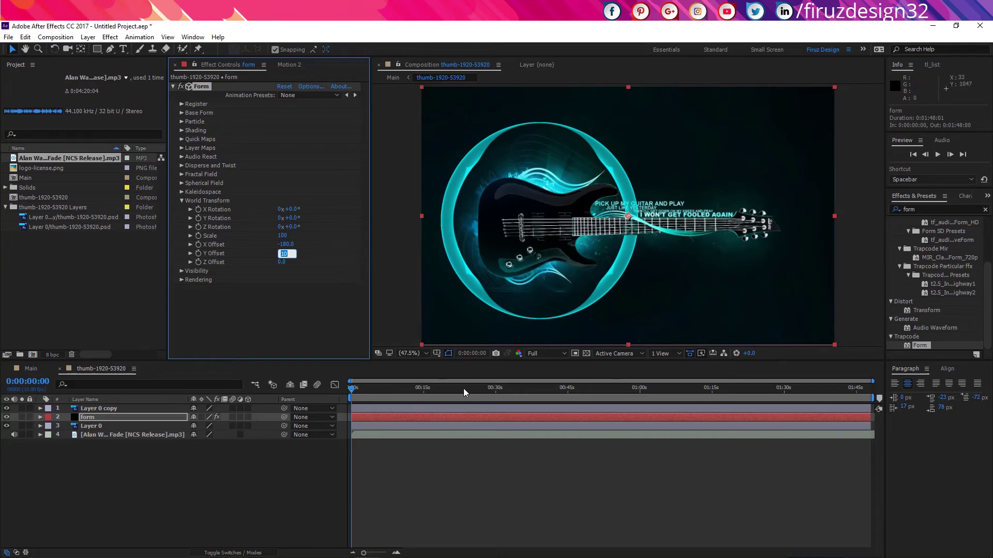
pyautogui.click(552, 463)
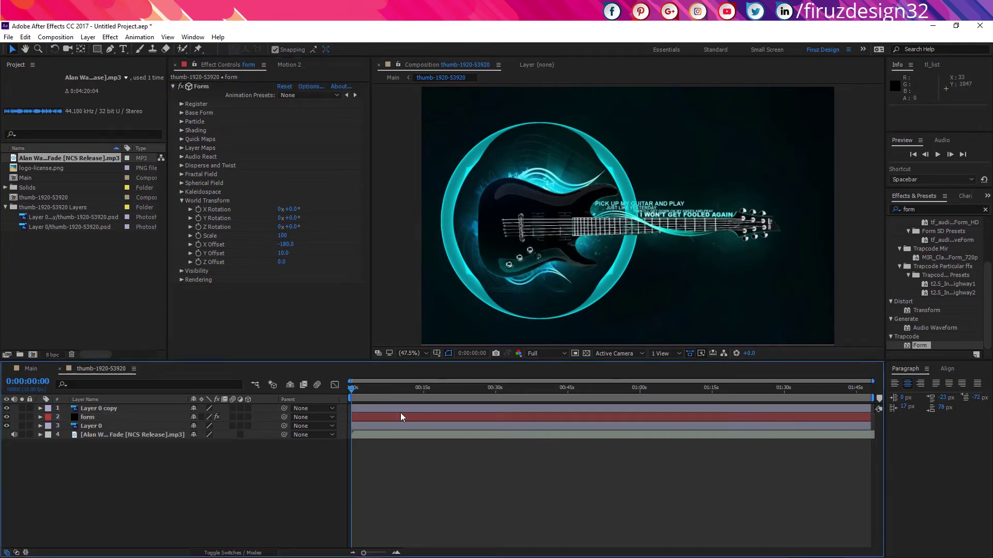
# Search effects for 'glow' and apply Stylize > Glow to the form layer.
pyautogui.click(181, 201)
pyautogui.click(933, 208)
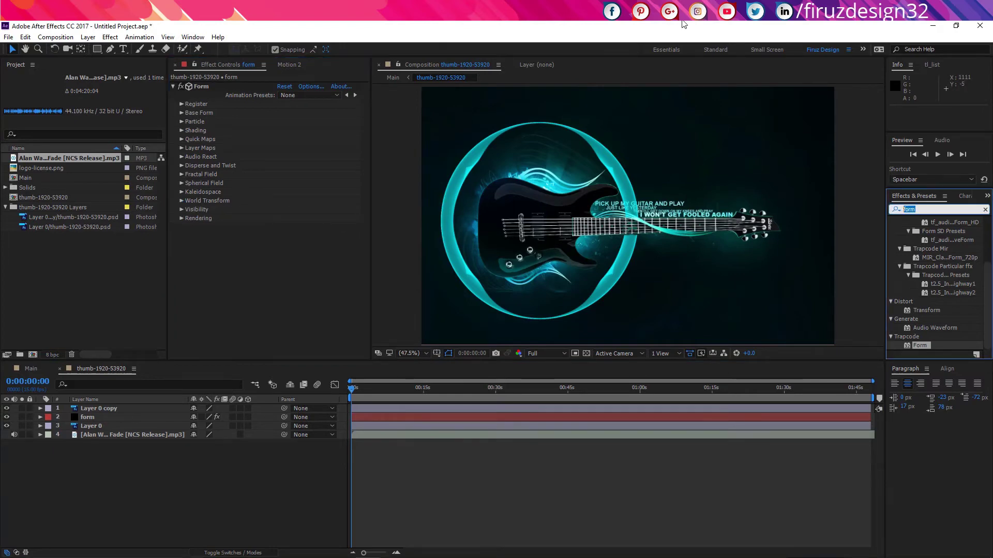
pyautogui.write('glow')
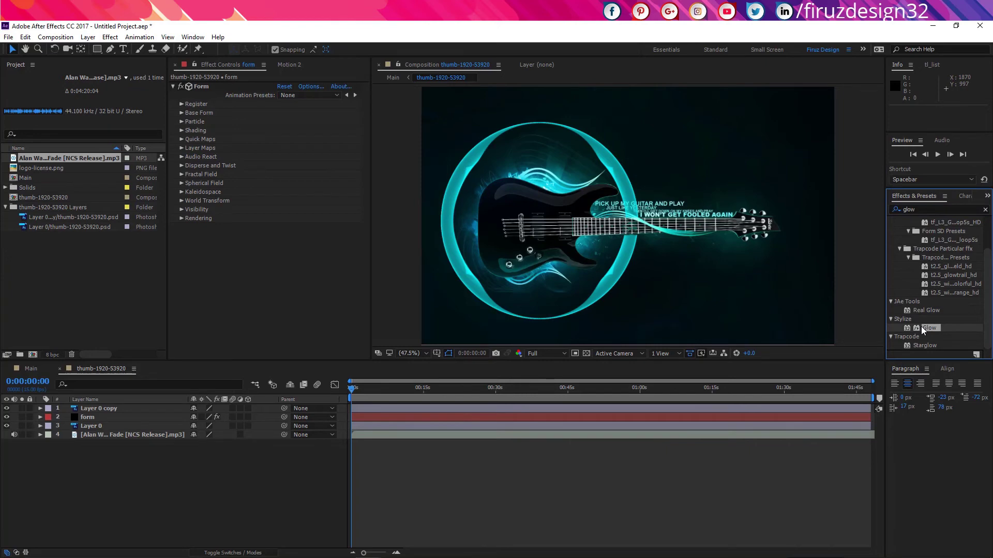
pyautogui.moveTo(928, 330); pyautogui.dragTo(137, 420)
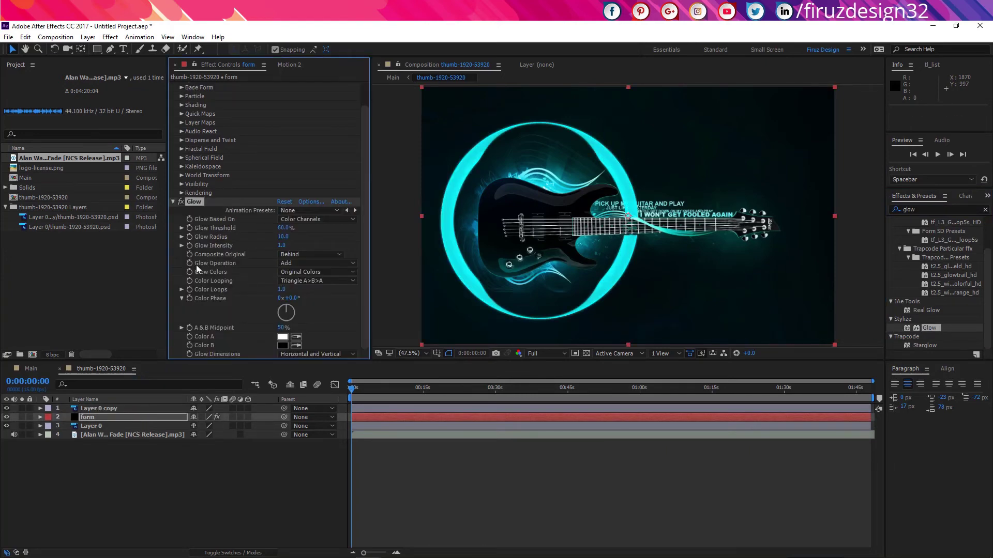
pyautogui.click(173, 202)
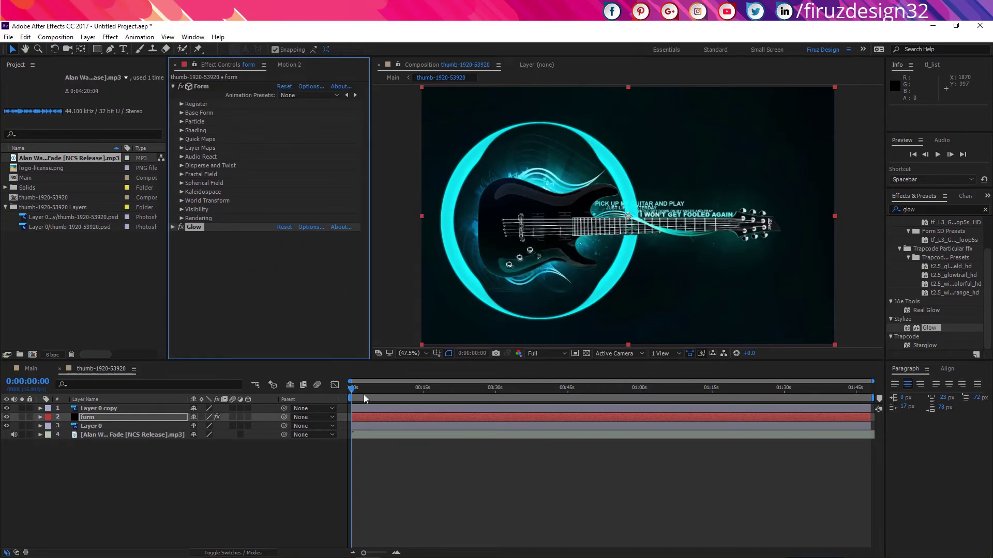
pyautogui.click(350, 393)
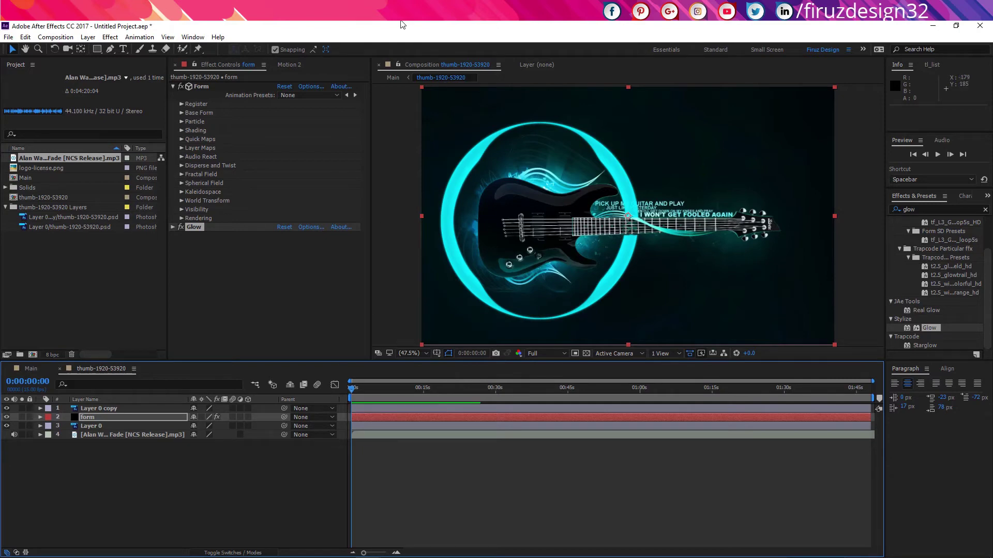
# Preview the glowing ring with the music and stop playback at 0:00:22:11.
pyautogui.press('space')
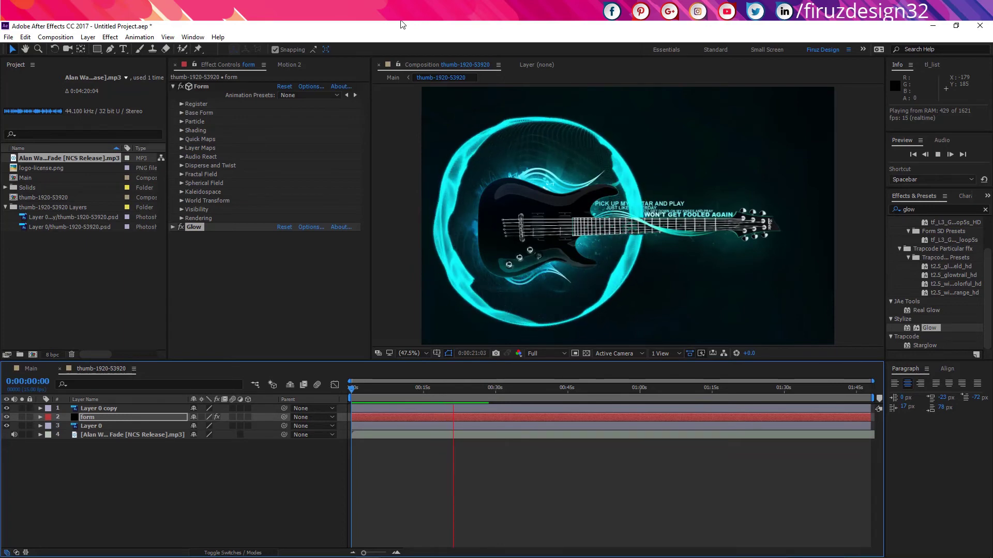
pyautogui.press('space')
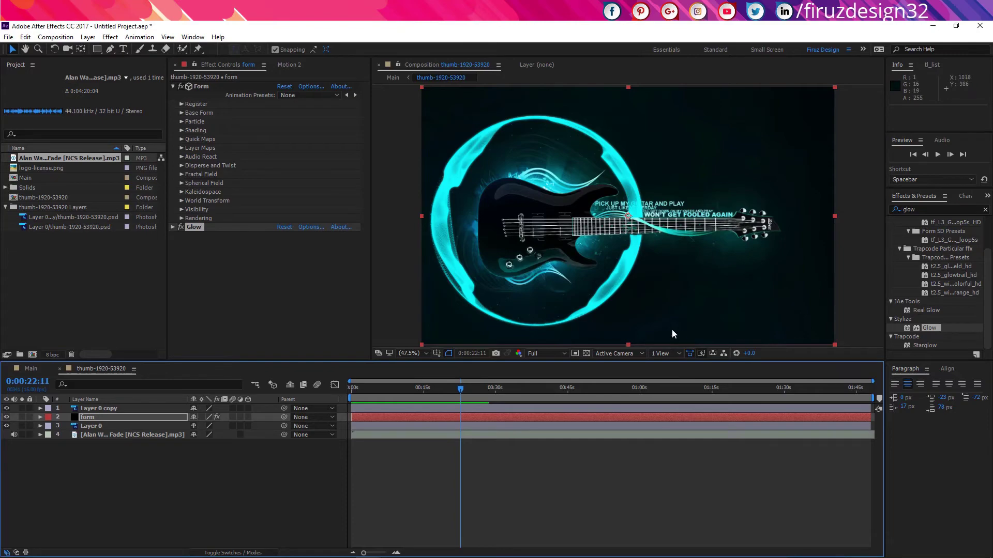
# Bring the 01 stock folder window forward and turn on its Preview pane.
pyautogui.moveTo(424, 520)
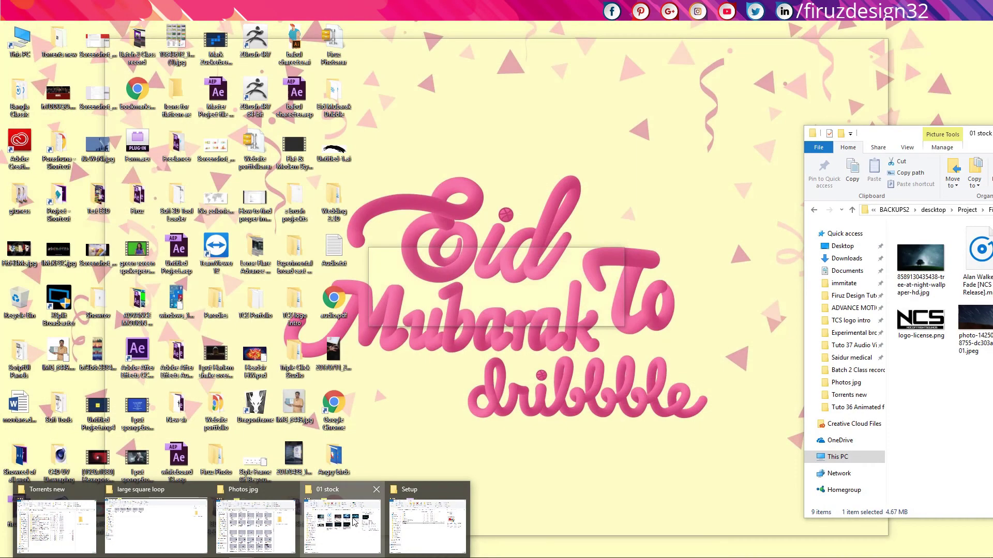
pyautogui.click(355, 522)
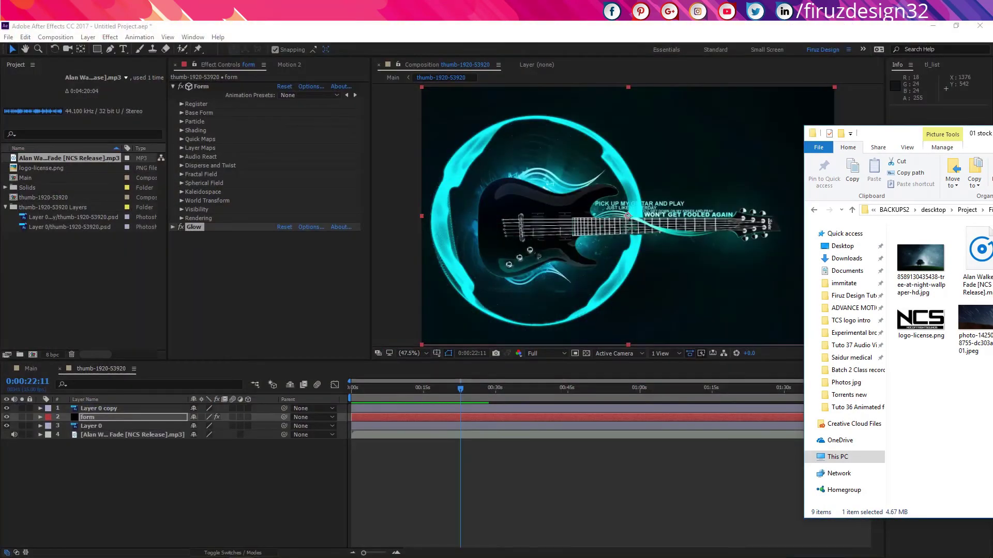
pyautogui.moveTo(898, 135); pyautogui.dragTo(205, 72)
pyautogui.click(231, 206)
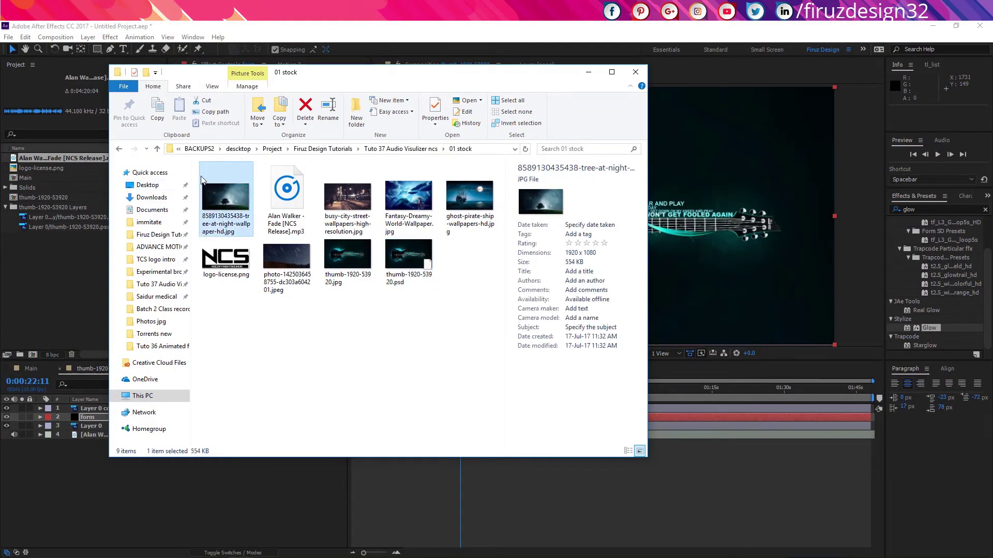
pyautogui.click(212, 86)
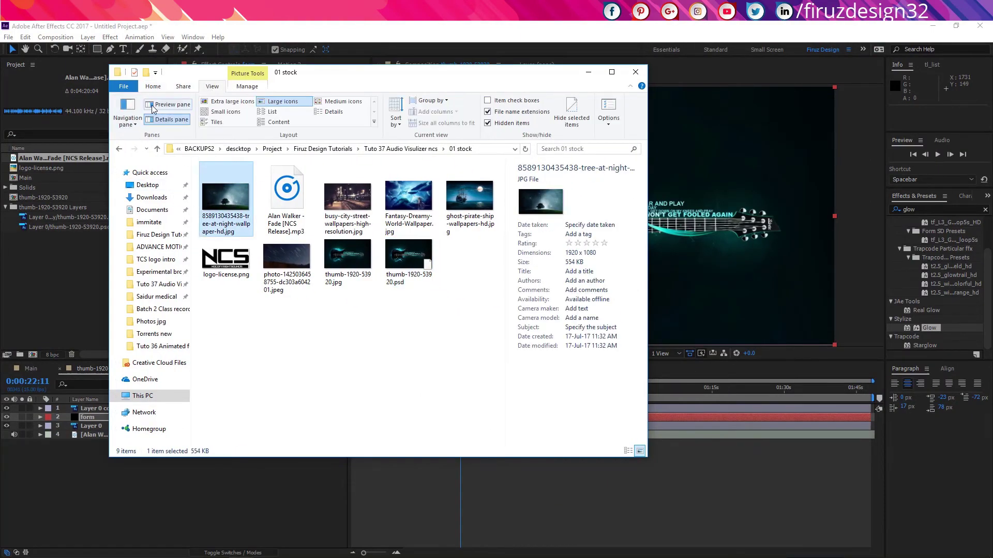
pyautogui.click(168, 105)
# Browse the city street, Fantasy-Dreamy-World and ghost pirate ship images, then minimize the window.
pyautogui.press('Right')
pyautogui.press('Right')
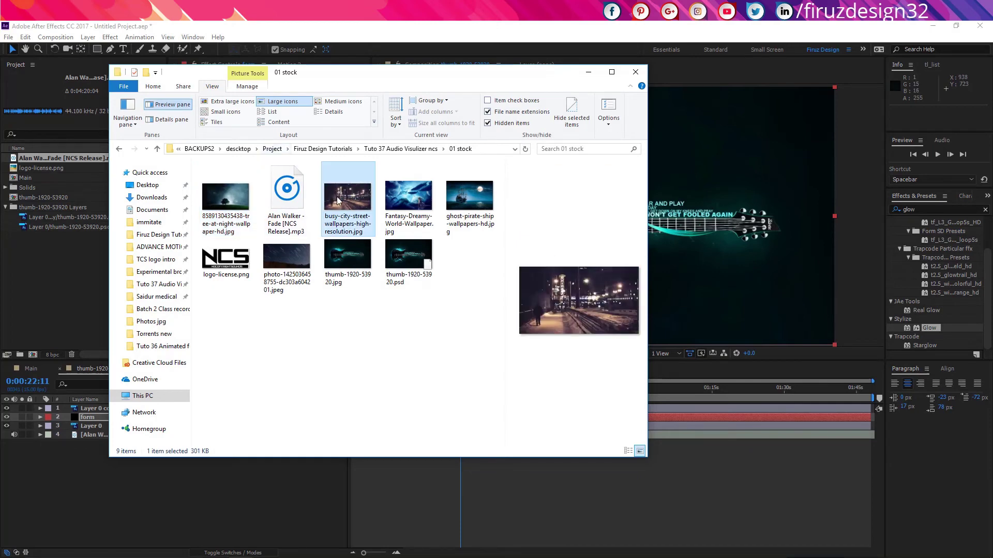
pyautogui.press('Right')
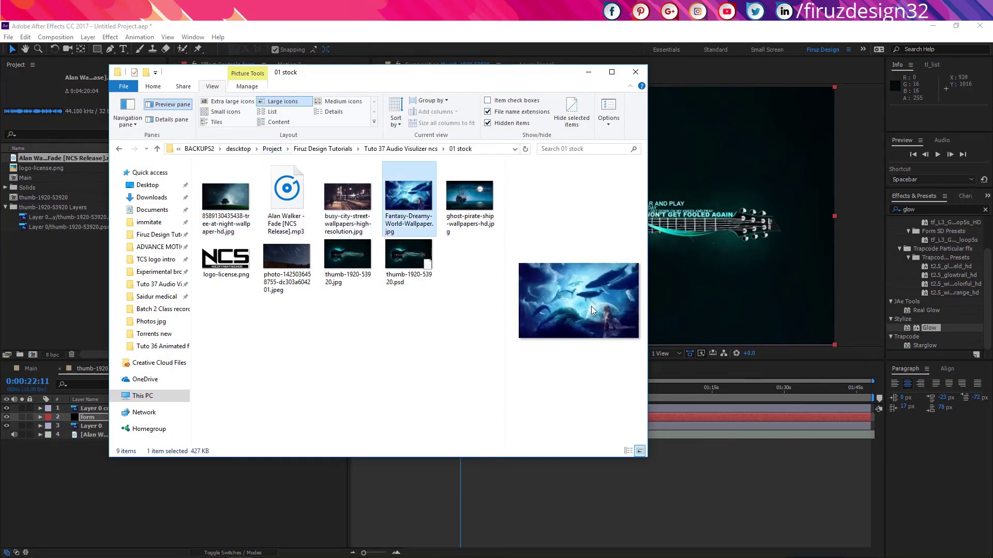
pyautogui.click(488, 222)
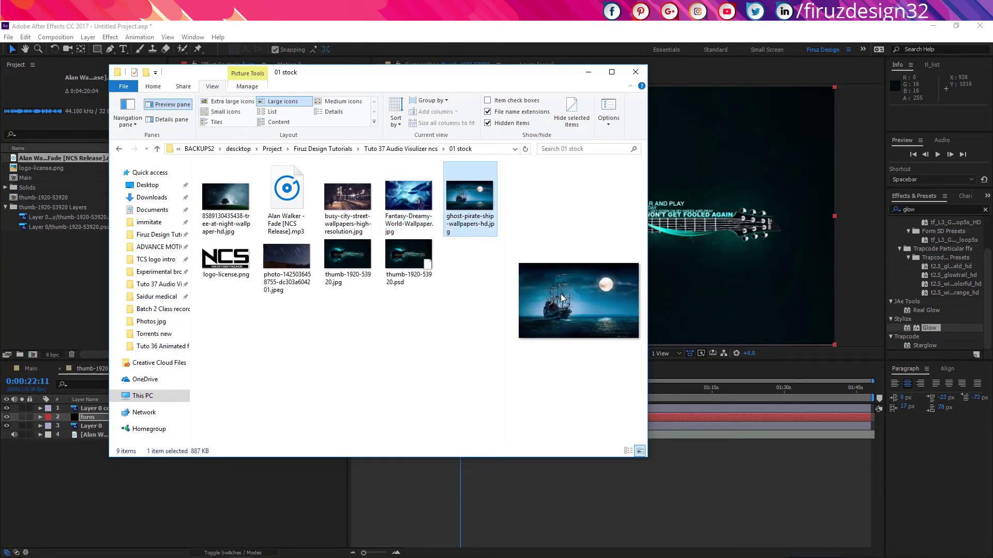
pyautogui.click(409, 198)
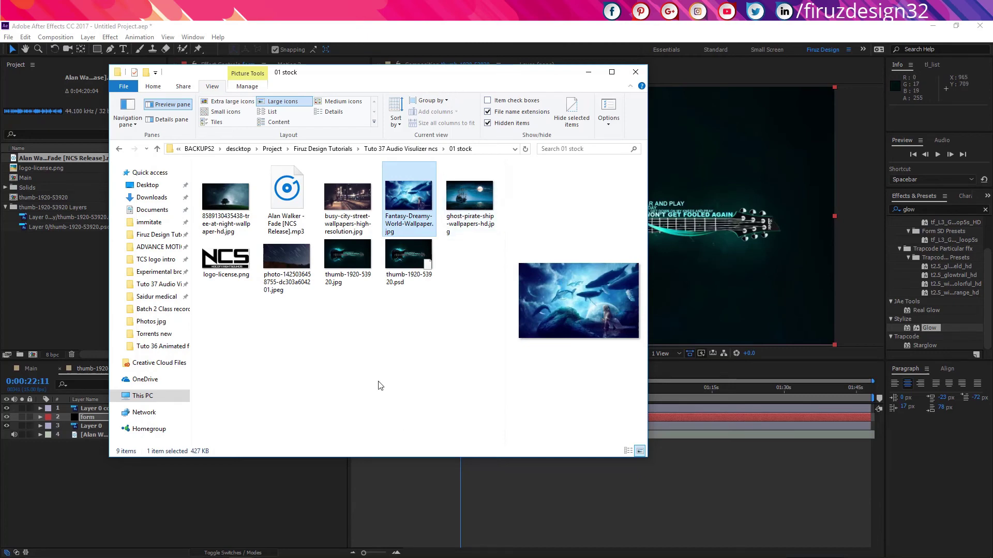
pyautogui.click(346, 220)
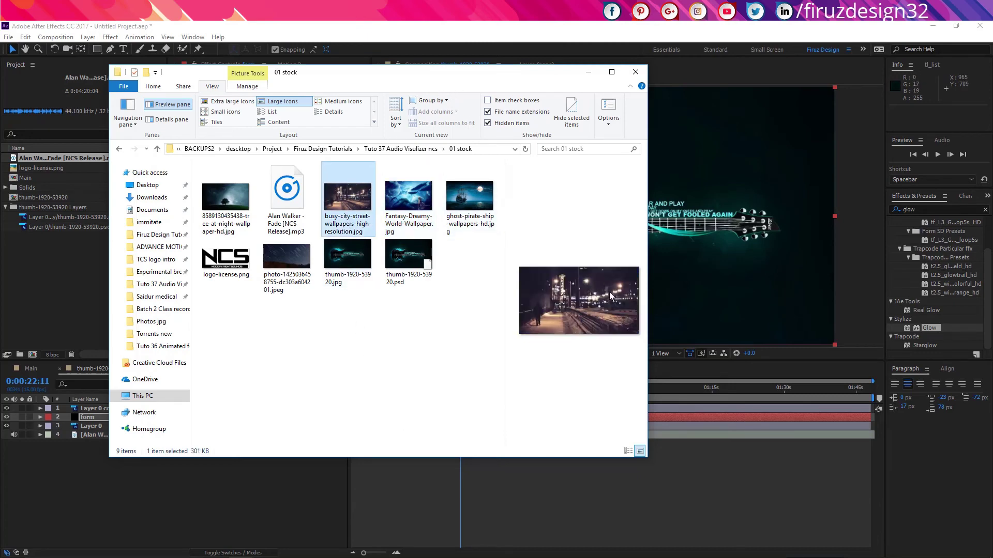
pyautogui.click(555, 26)
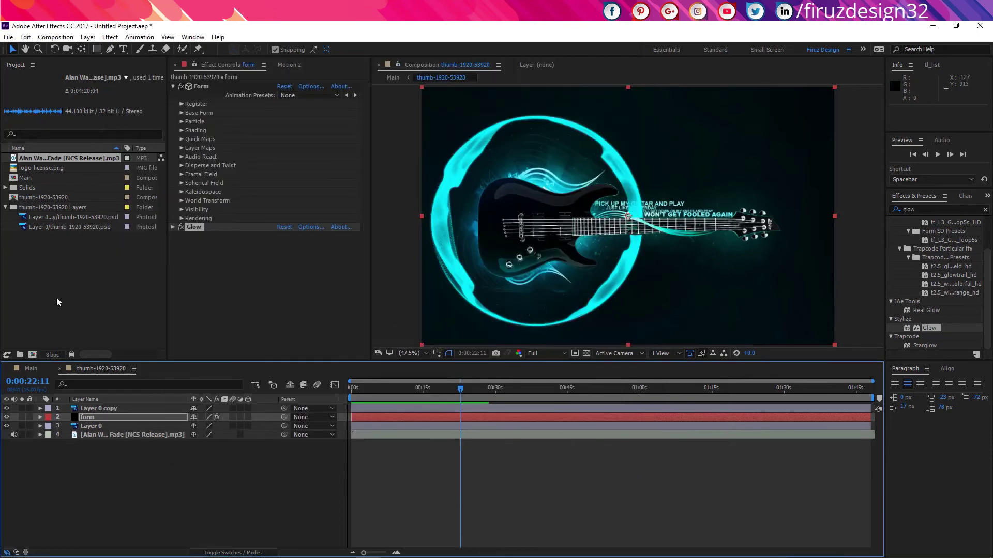
# Add logo-license.png to the comp, move it bottom-right, and apply a Fill effect.
pyautogui.moveTo(37, 168); pyautogui.dragTo(86, 409)
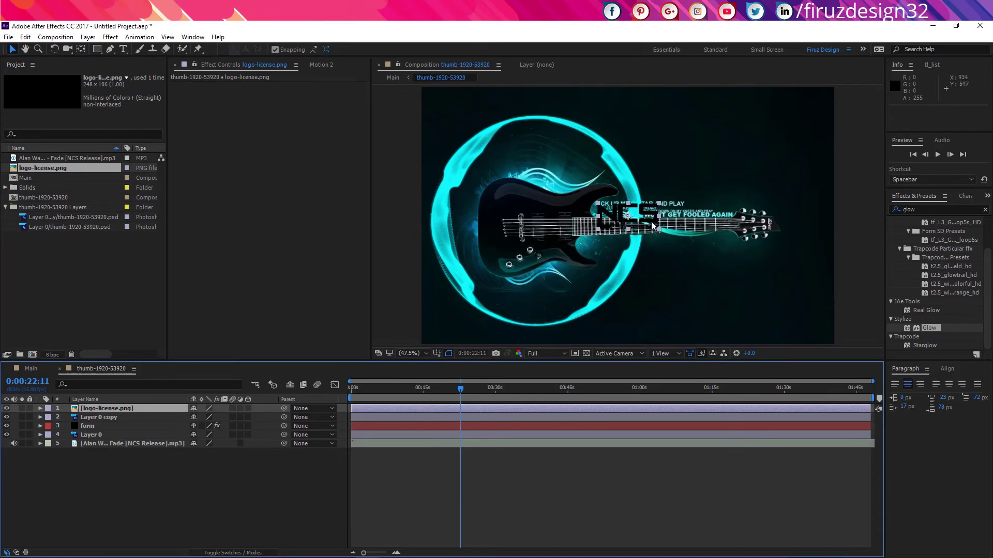
pyautogui.moveTo(678, 236); pyautogui.dragTo(808, 326)
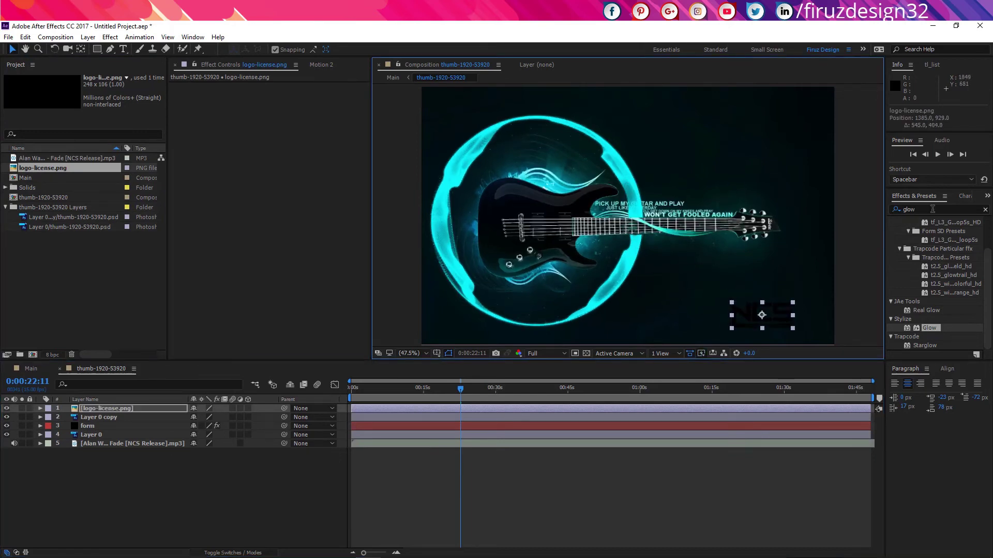
pyautogui.click(930, 210)
pyautogui.write('fill')
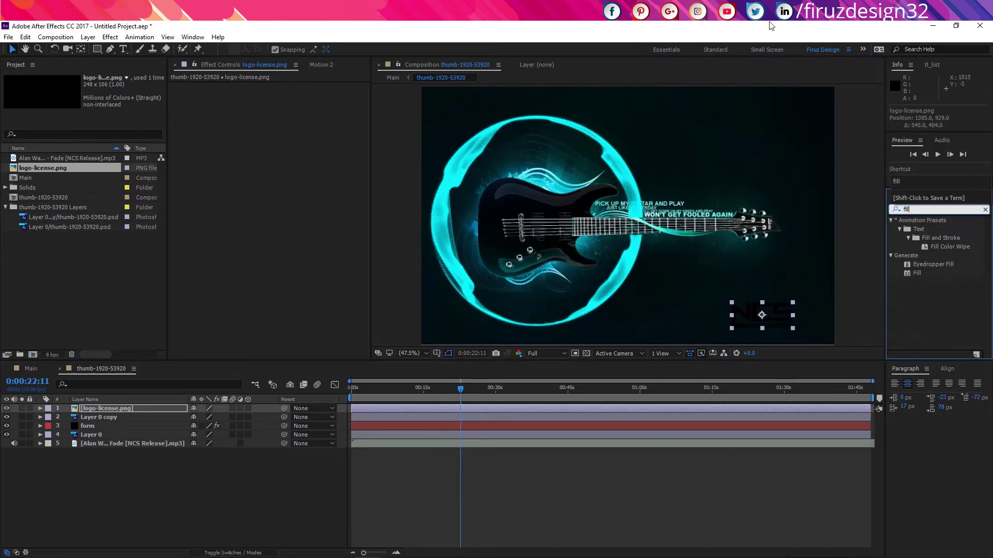
pyautogui.doubleClick(914, 274)
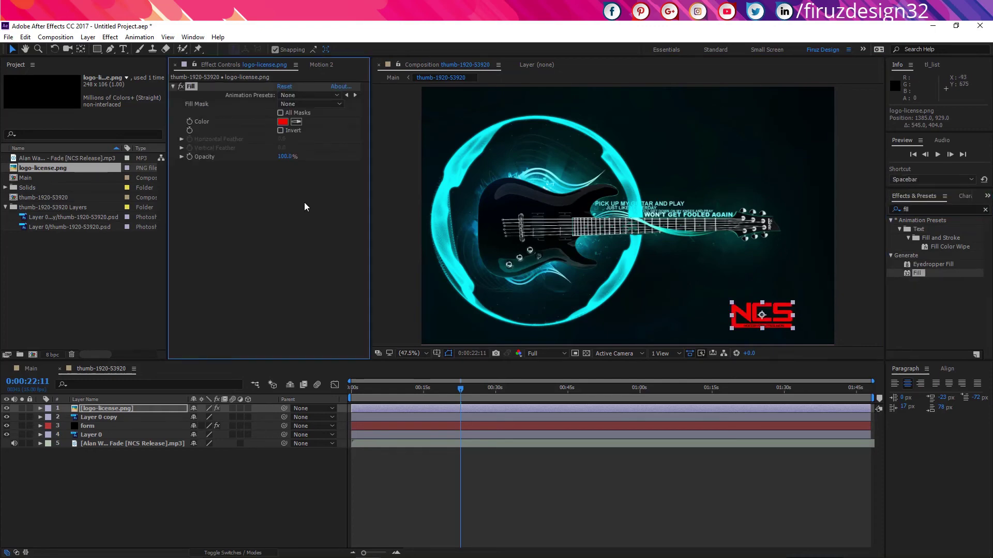
# Make the logo's Fill colour white, then check the song mp3's 0:04:20:04 length.
pyautogui.click(283, 122)
pyautogui.click(163, 185)
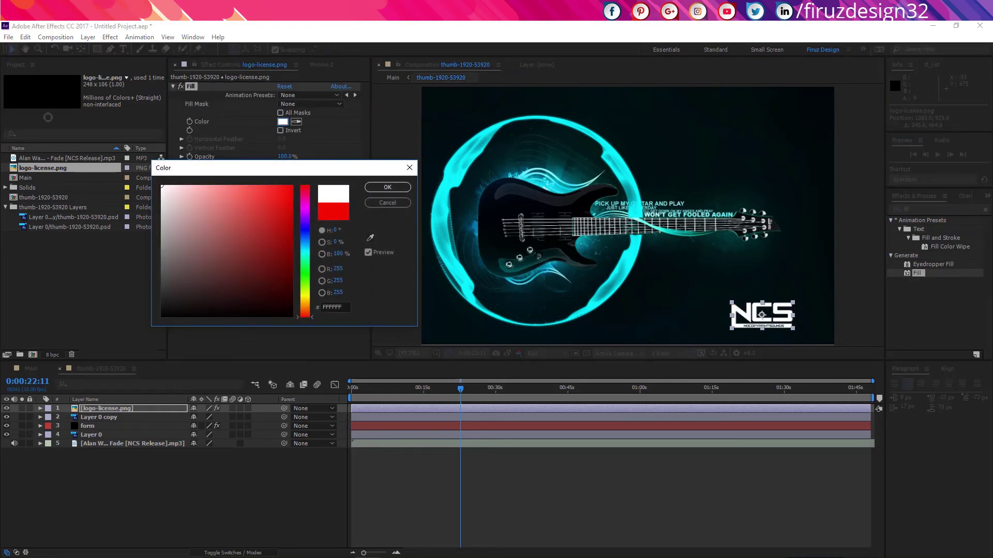
pyautogui.click(387, 187)
pyautogui.click(745, 511)
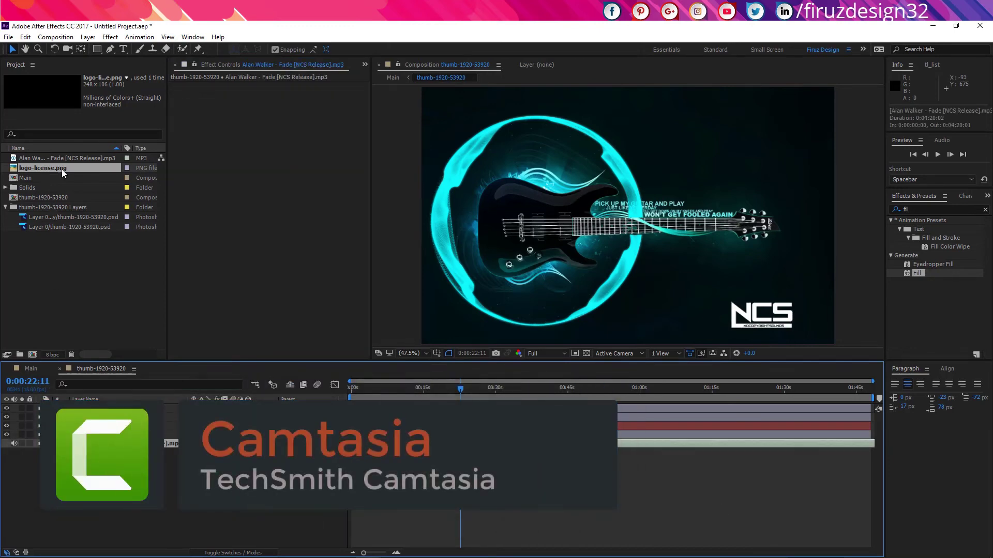
pyautogui.click(67, 158)
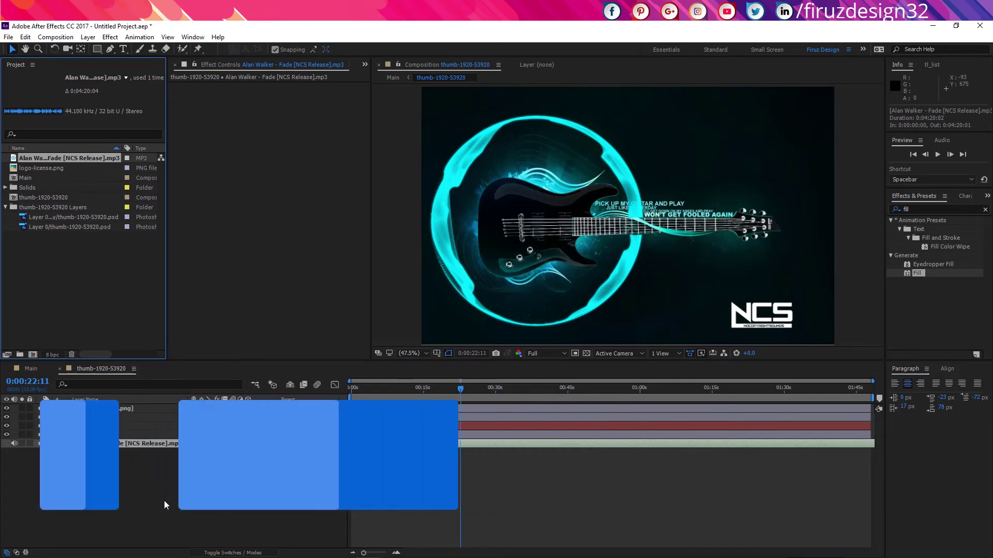
# Change the composition Duration to 0:04:20:01 in Composition Settings (Ctrl+K).
pyautogui.click(166, 505)
pyautogui.hotkey('ctrl', 'k')
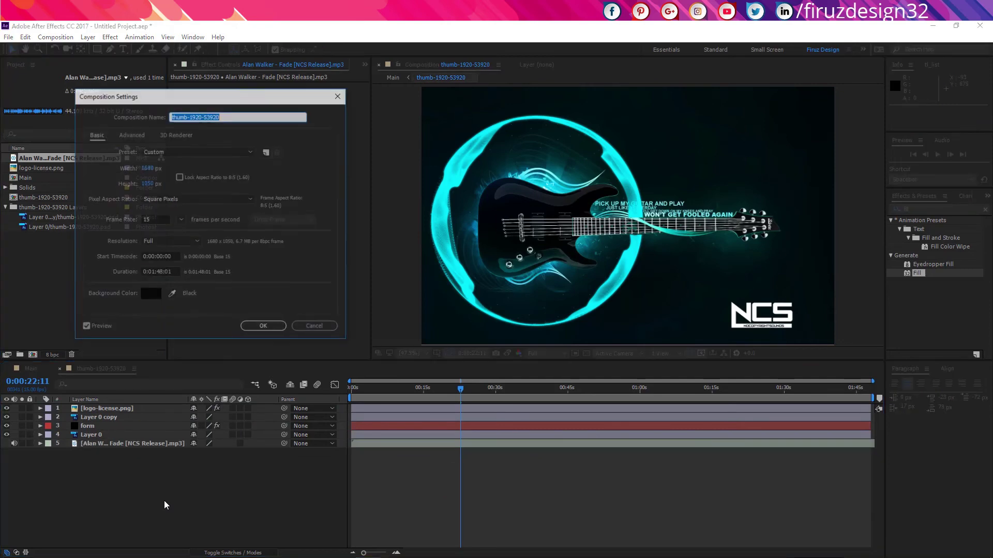
pyautogui.moveTo(140, 96); pyautogui.dragTo(257, 93)
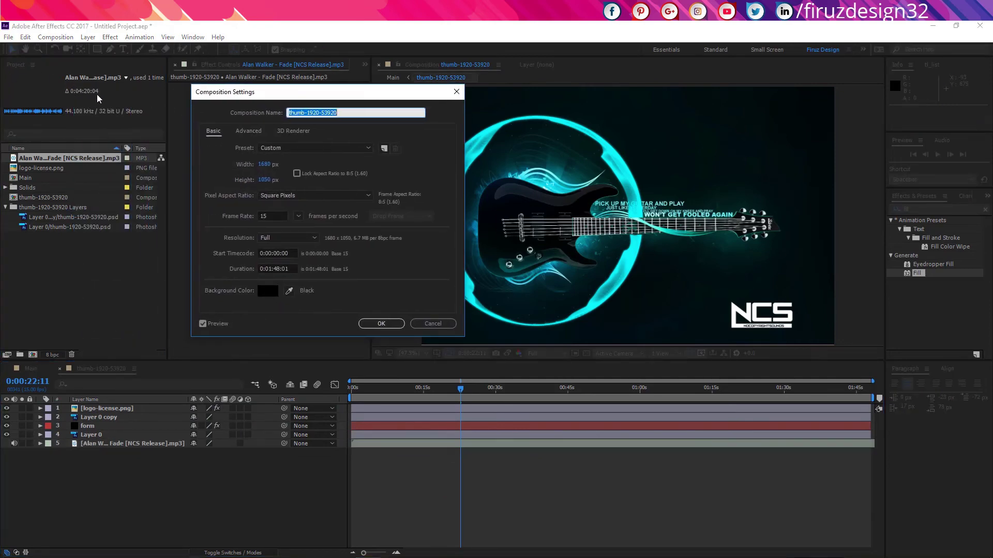
pyautogui.click(270, 269)
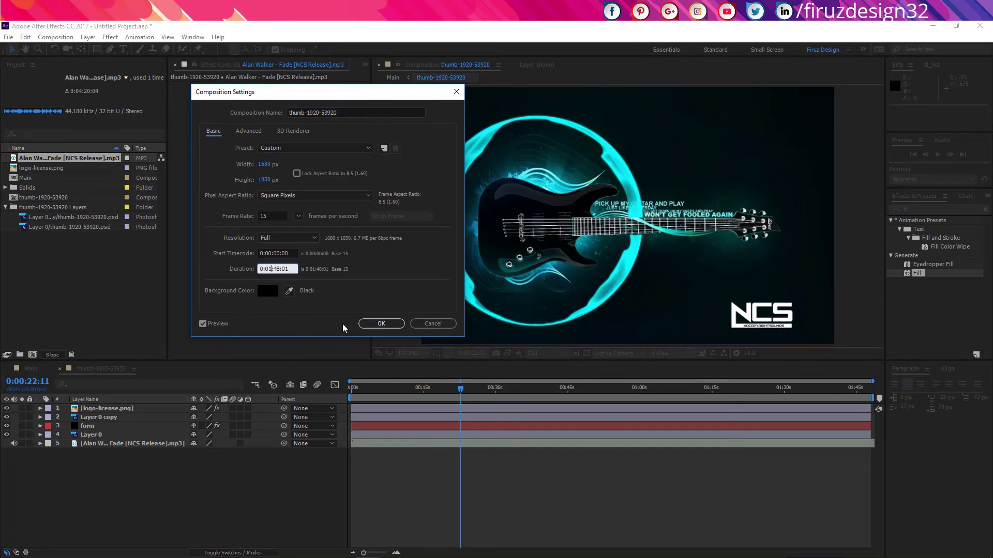
pyautogui.press('BackSpace')
pyautogui.write('4')
pyautogui.press('Delete')
pyautogui.press('Delete')
pyautogui.write('20')
pyautogui.press('Return')
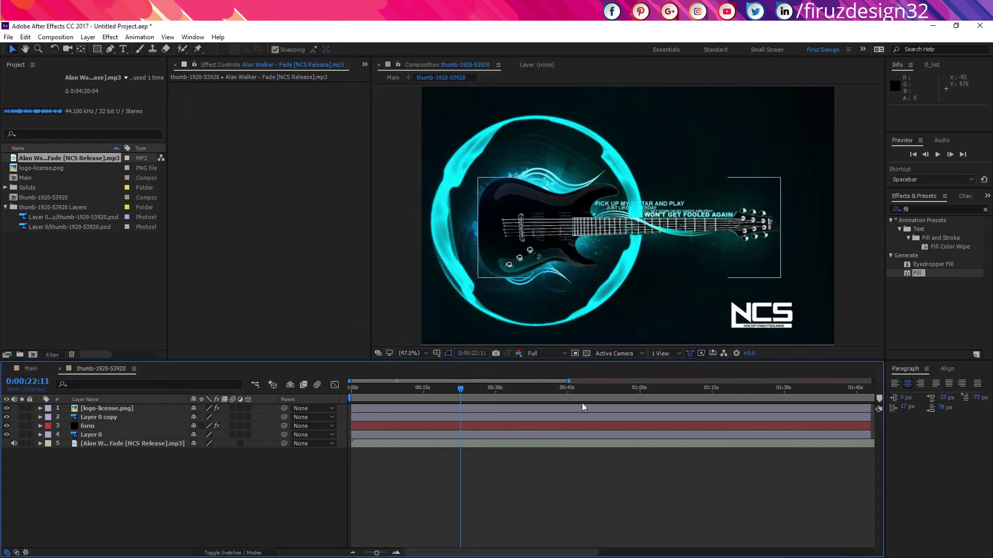
# Extend the out-points of layers 1–4 to the end of the composition.
pyautogui.moveTo(704, 396); pyautogui.dragTo(872, 396)
pyautogui.click(514, 409)
pyautogui.keyDown('shift'); pyautogui.click(526, 434); pyautogui.keyUp('shift')
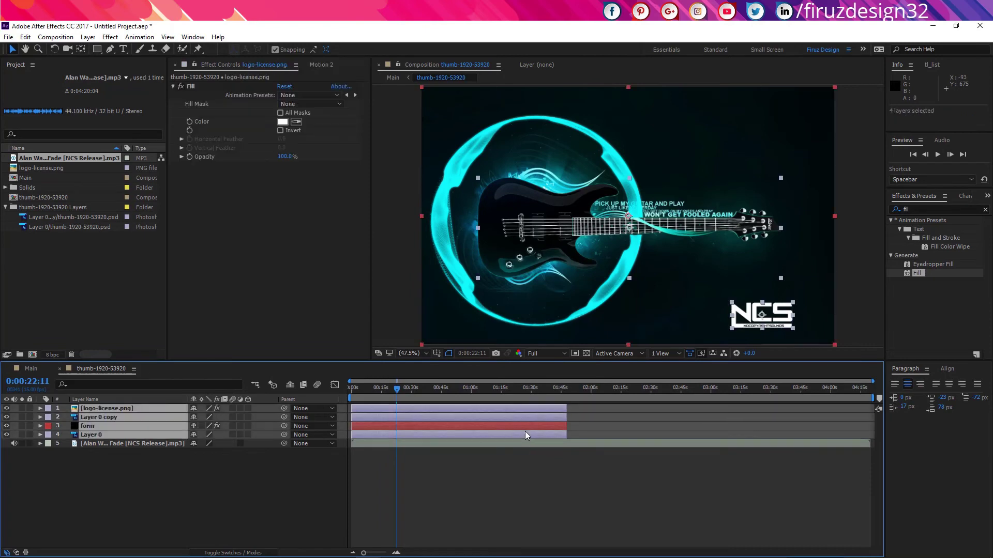
pyautogui.moveTo(566, 408); pyautogui.dragTo(870, 406)
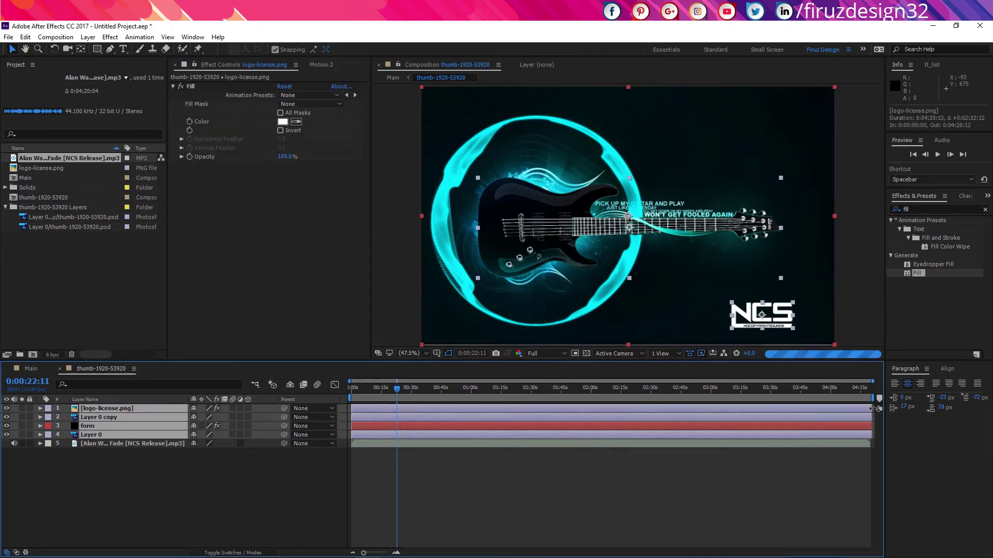
pyautogui.click(760, 511)
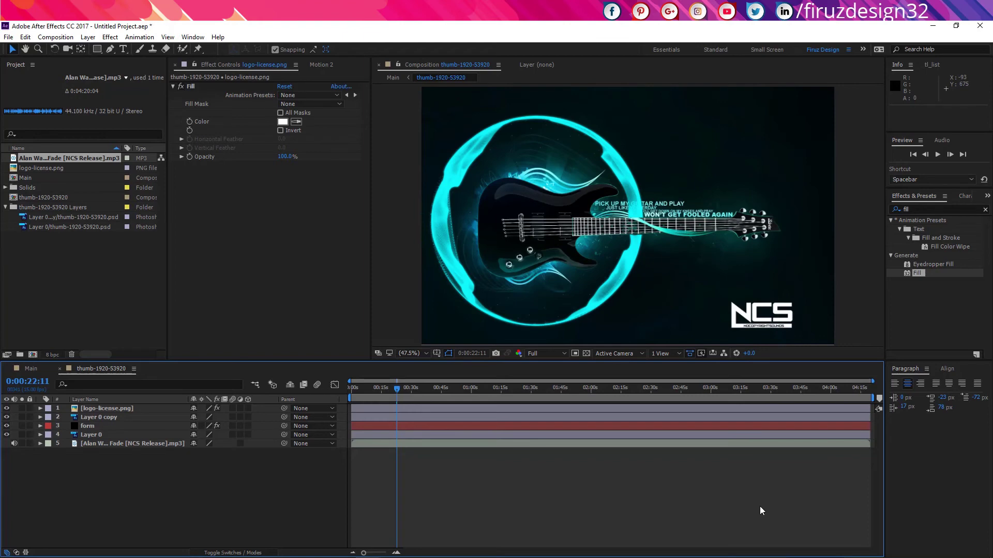
# Confirm Form's Audio React still uses the song layer as its audio source.
pyautogui.click(162, 435)
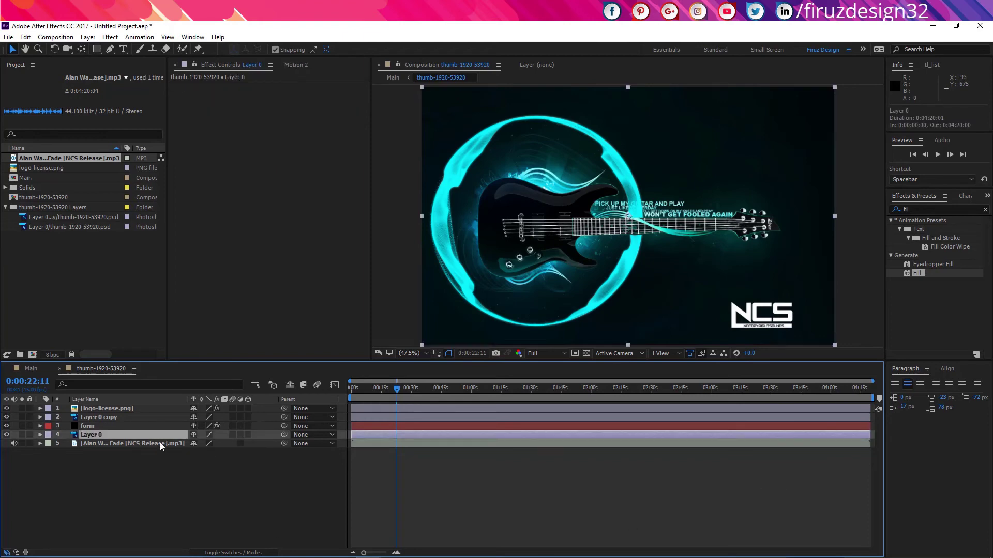
pyautogui.click(161, 444)
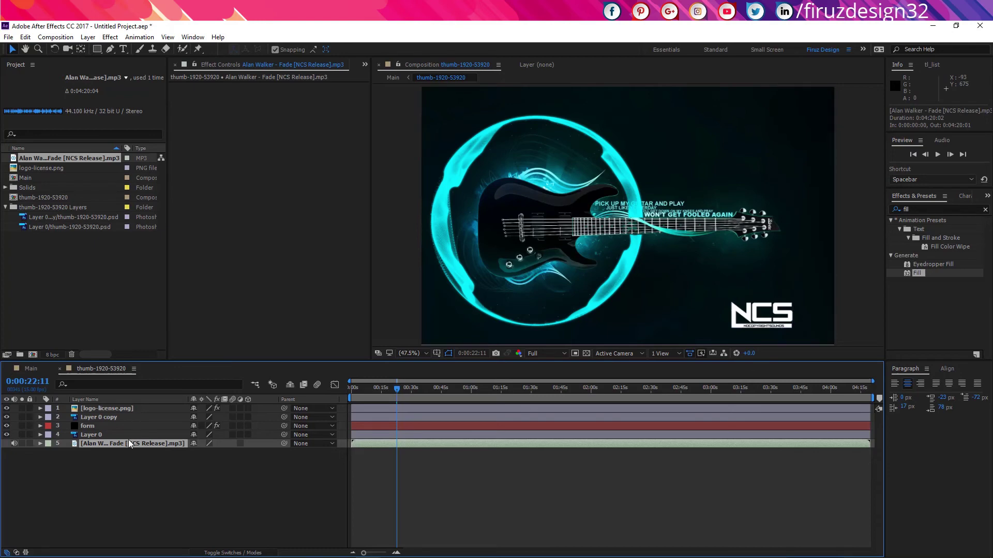
pyautogui.click(137, 428)
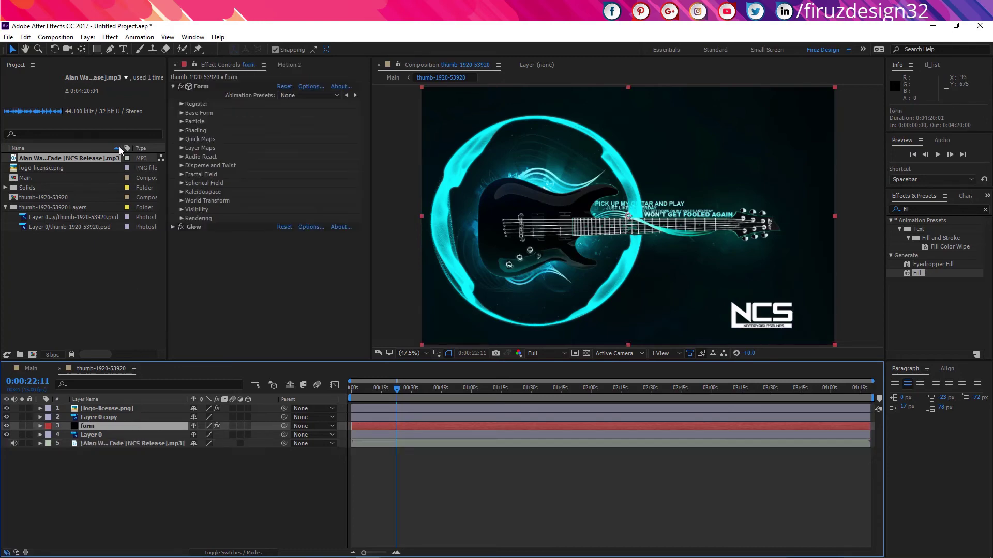
pyautogui.click(181, 157)
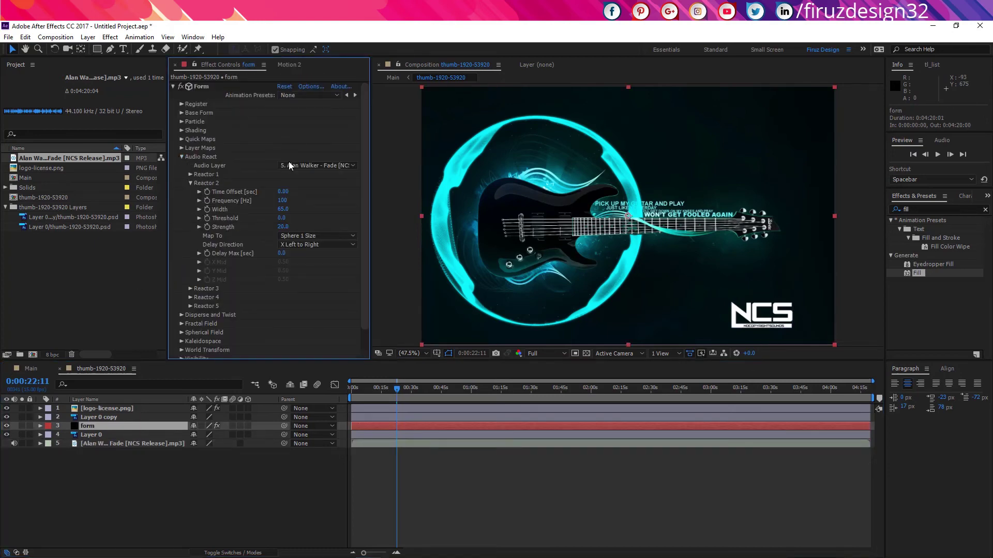
pyautogui.click(289, 165)
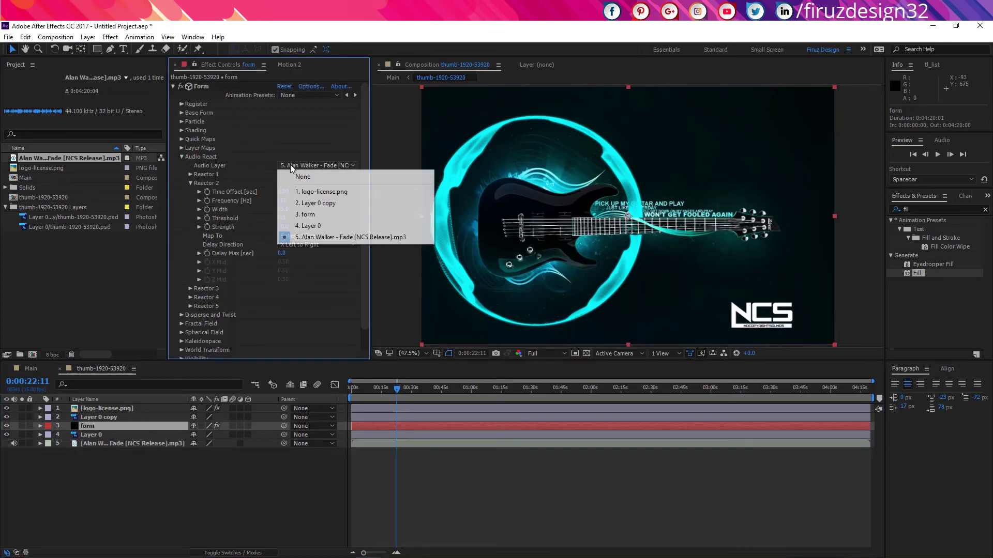
pyautogui.click(306, 511)
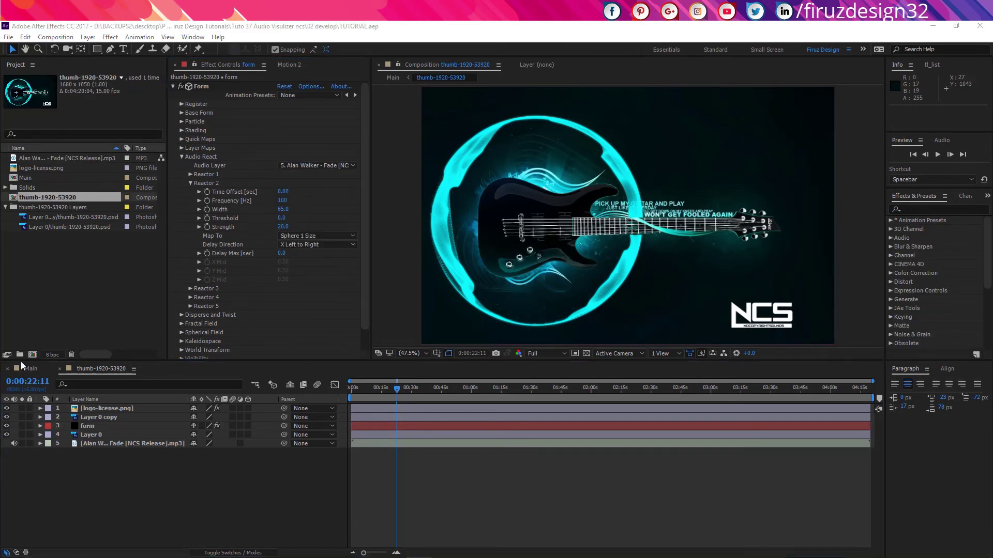
# Switch to the Main composition, then to the Google Docs course outline in Chrome.
pyautogui.click(30, 369)
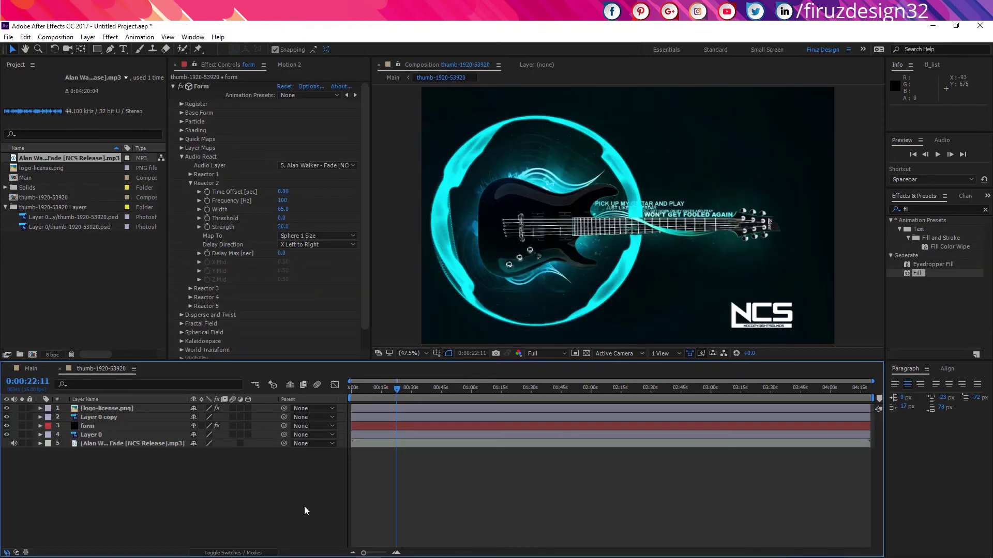
pyautogui.hotkey('alt', 'Tab')
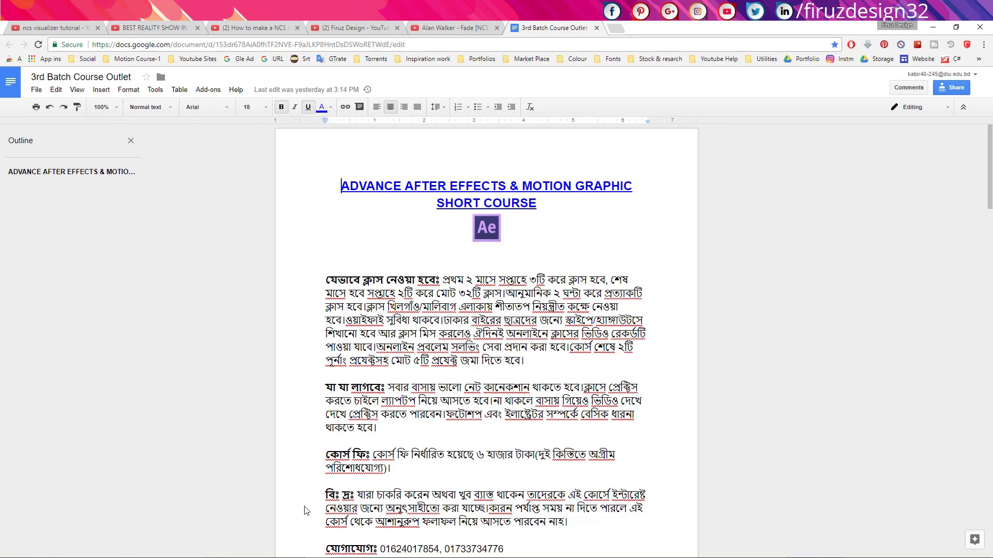
pyautogui.scroll(-3, 254, 185)
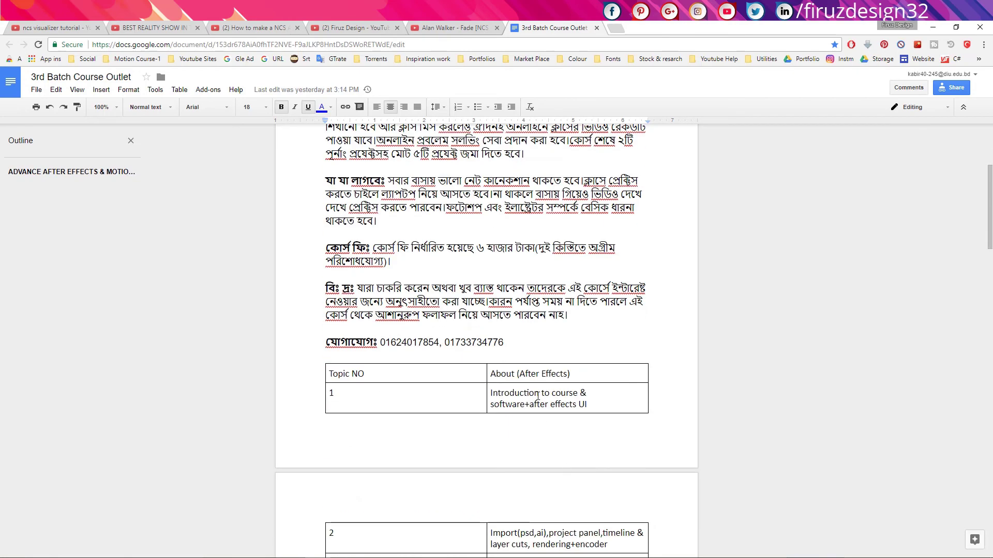
pyautogui.scroll(2, 254, 186)
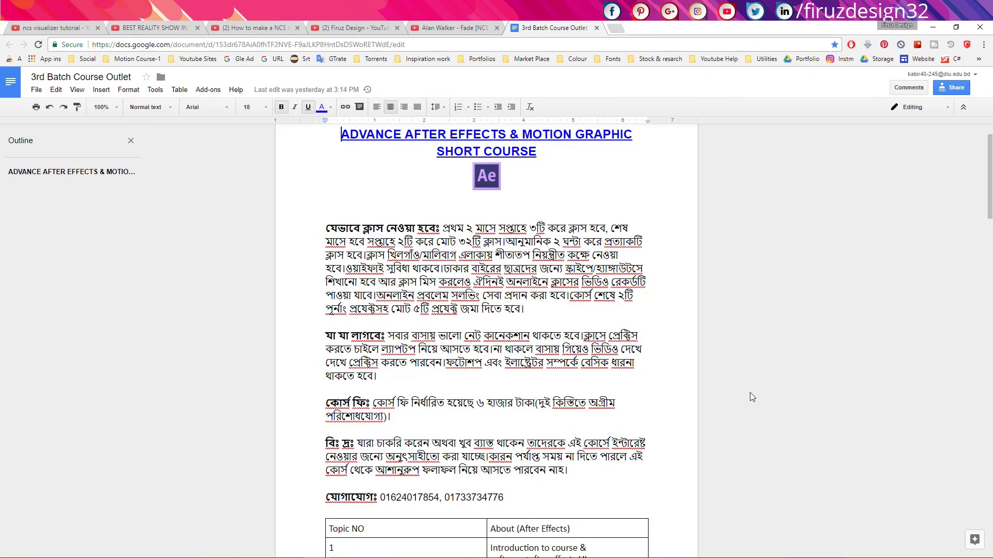
pyautogui.scroll(-3, 751, 391)
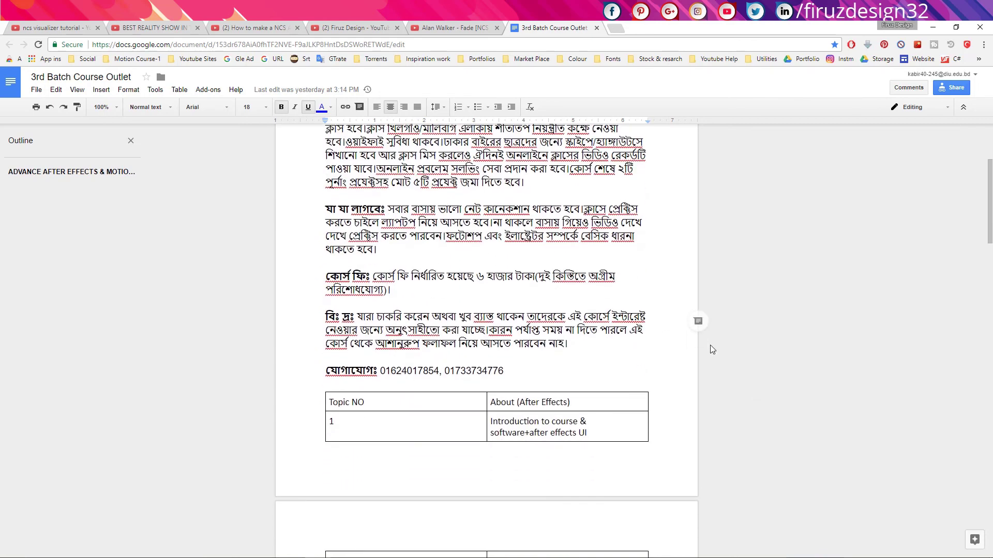
pyautogui.scroll(-6, 833, 359)
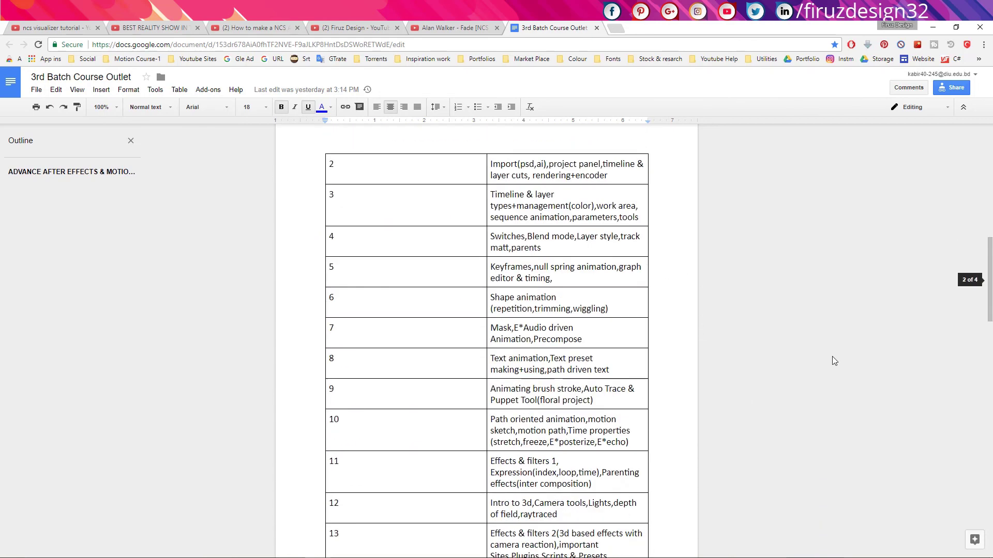
pyautogui.scroll(3, 833, 360)
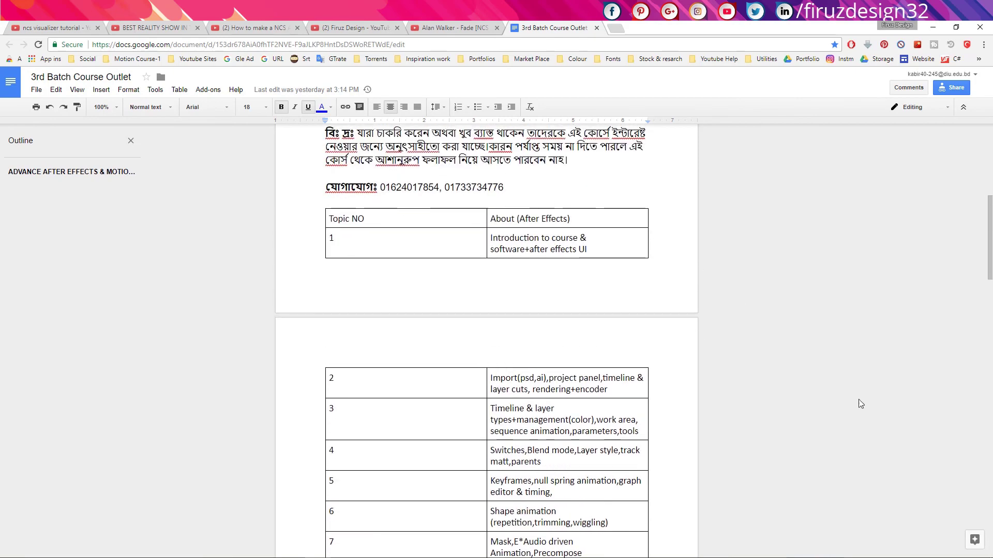
pyautogui.scroll(-10, 891, 420)
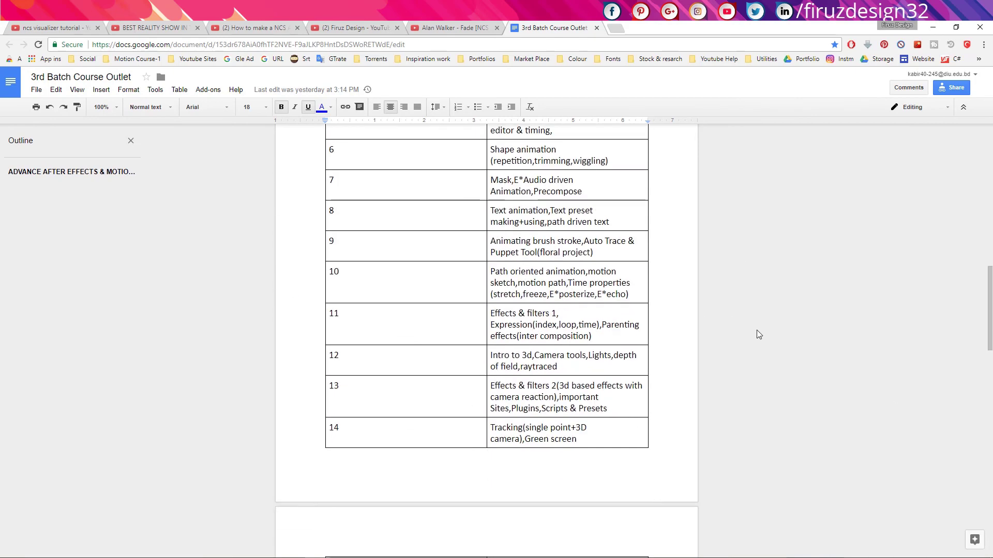
pyautogui.scroll(-3, 756, 329)
pyautogui.scroll(-7, 755, 330)
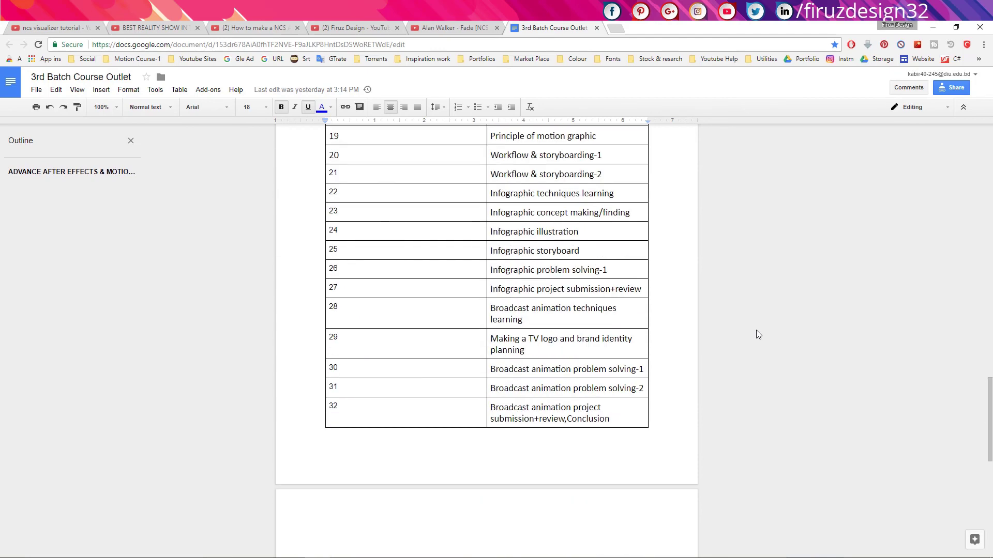
pyautogui.scroll(-3, 756, 333)
pyautogui.scroll(4, 756, 333)
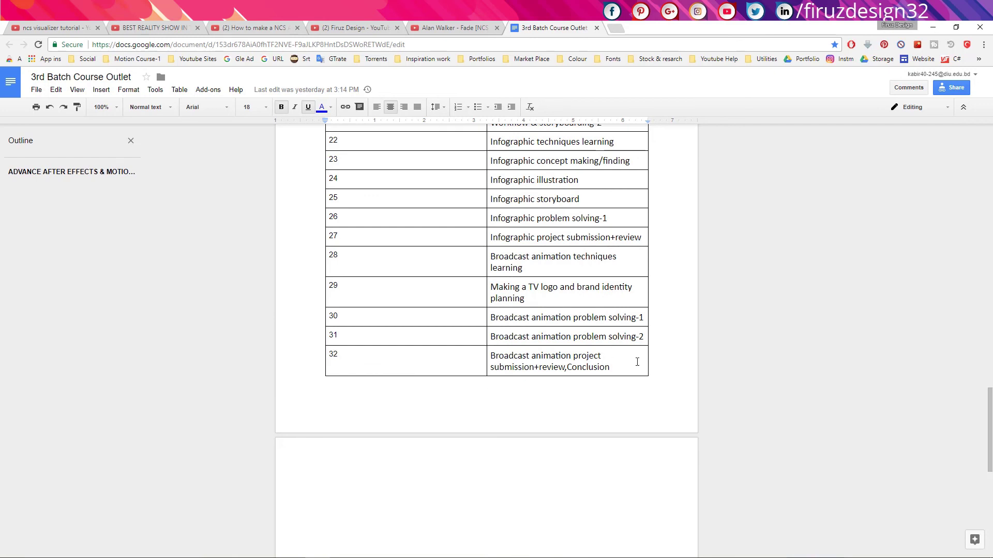
pyautogui.scroll(2, 680, 357)
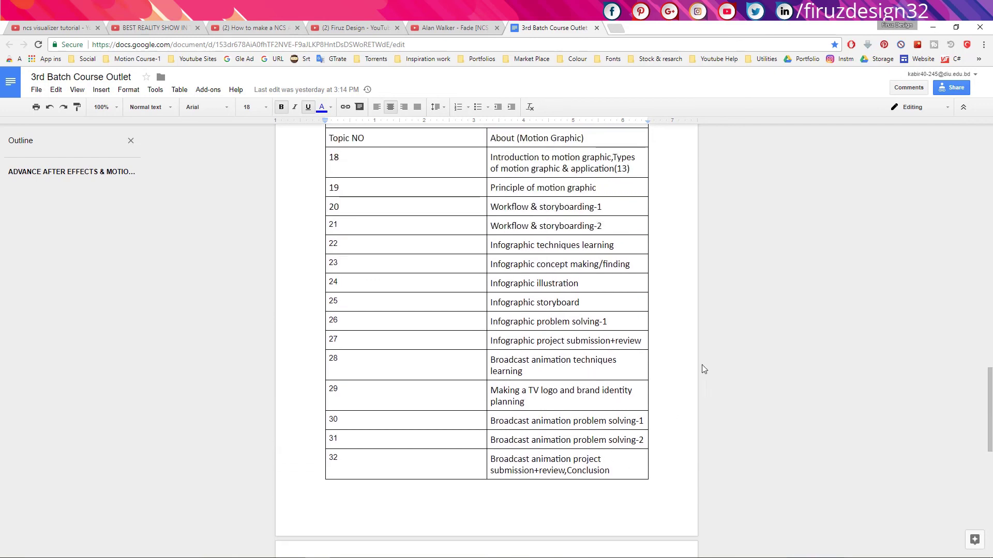
pyautogui.scroll(1, 743, 365)
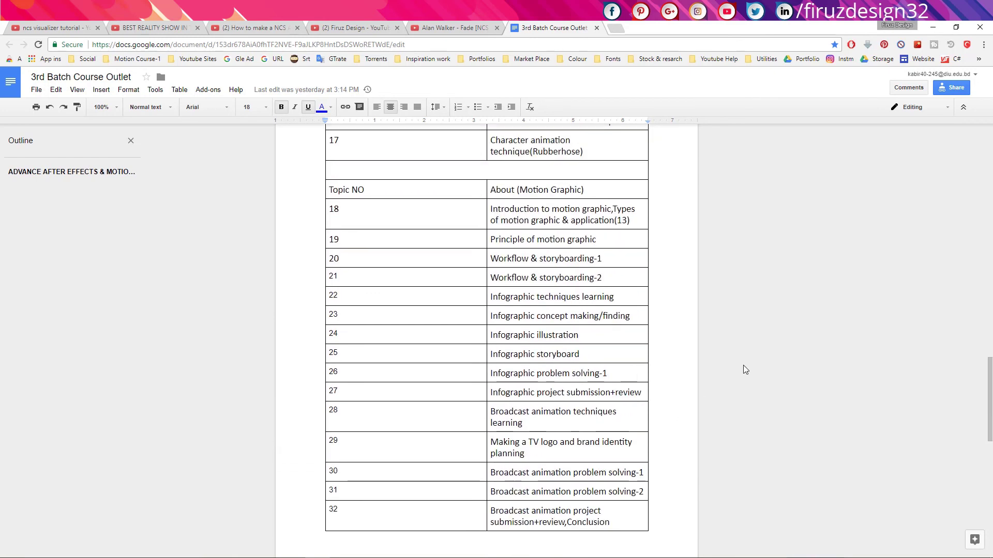